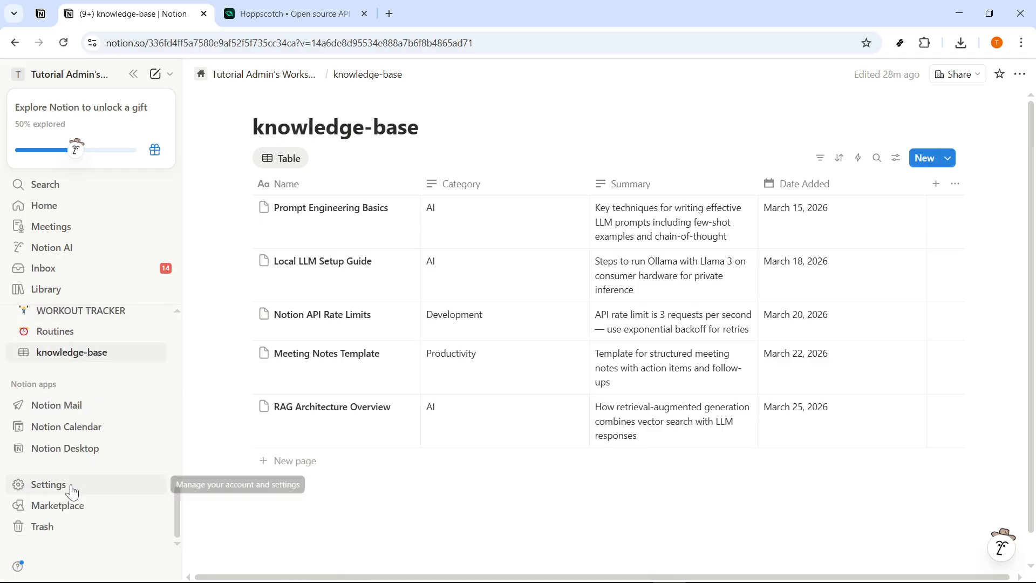
mouse_move(356, 409)
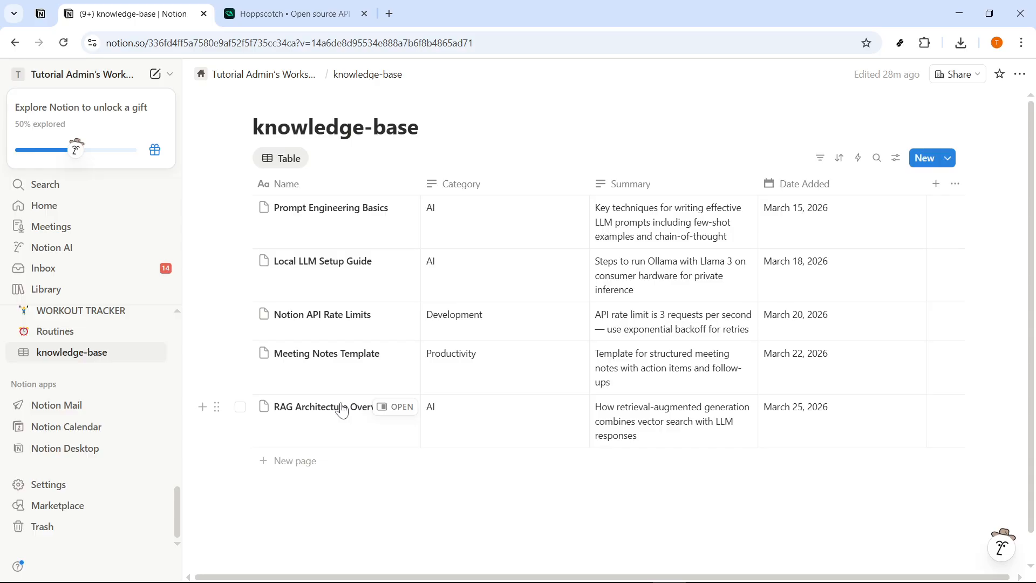
click(48, 484)
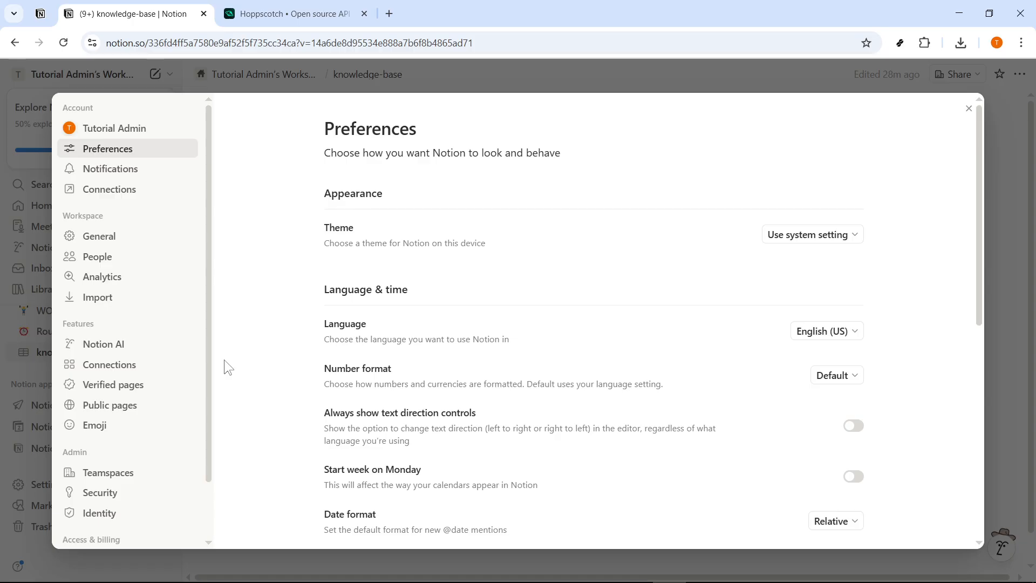
scroll(150, 427, down, 2)
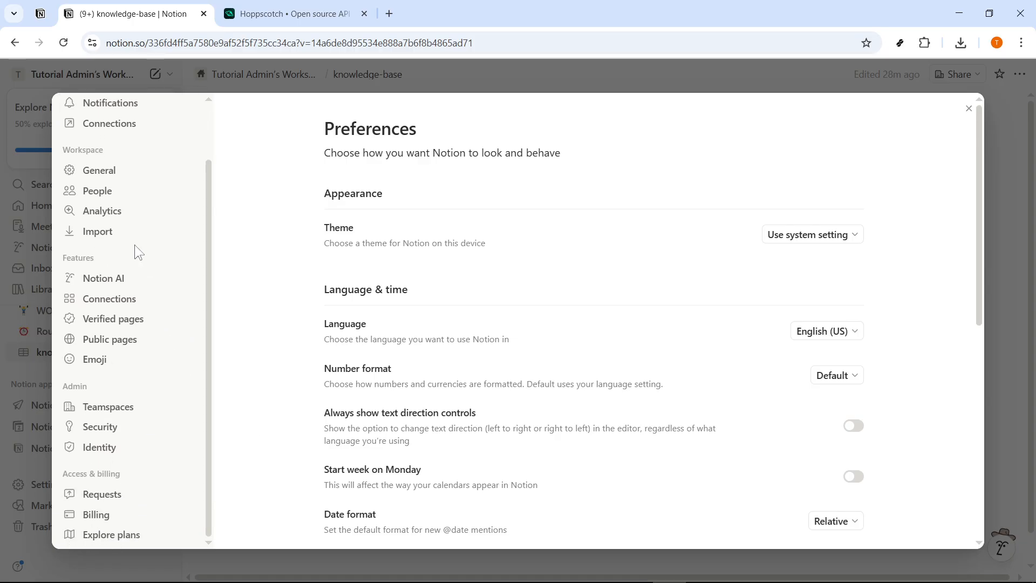
scroll(132, 244, up, 2)
click(105, 197)
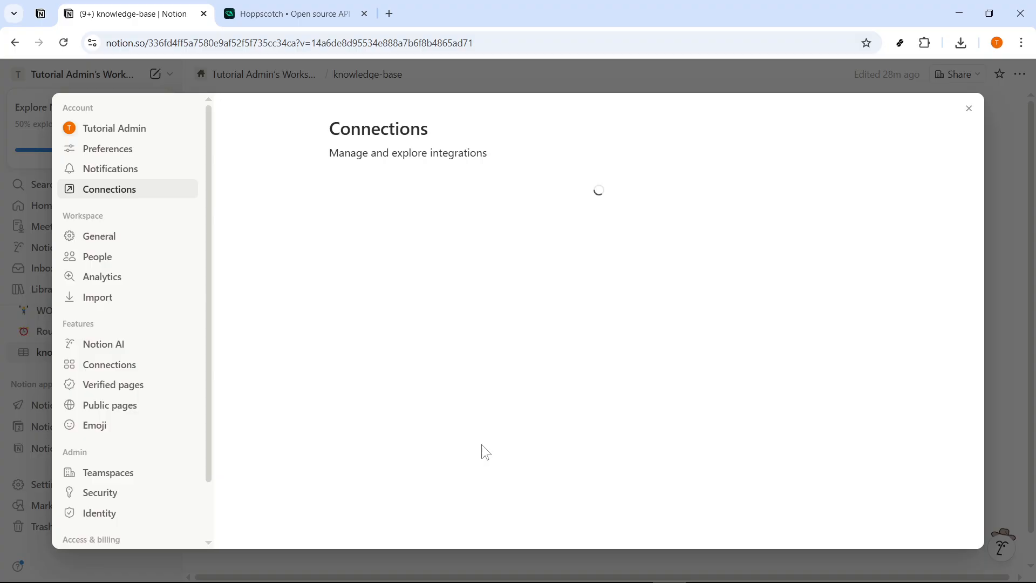
scroll(400, 461, down, 3)
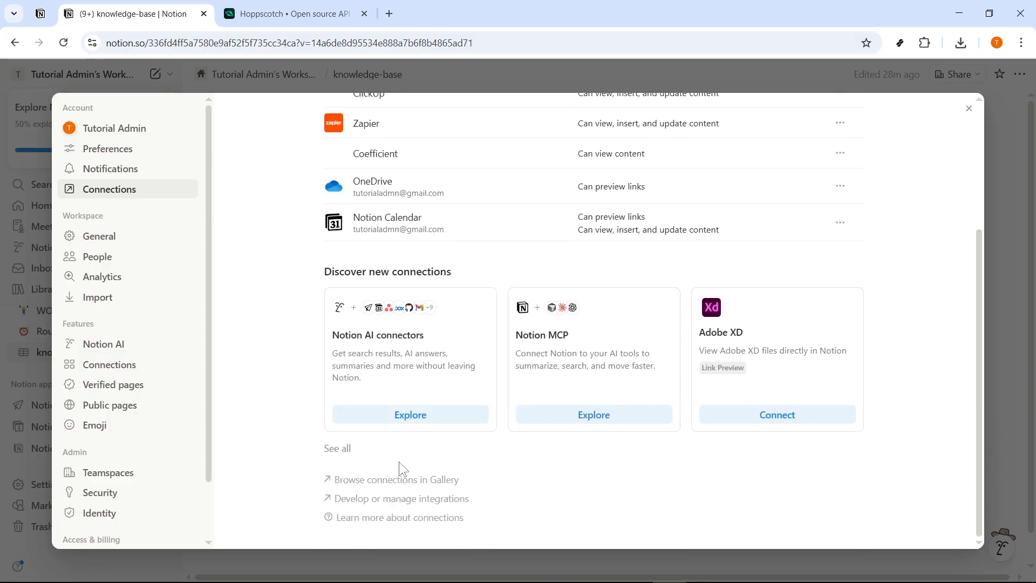
click(388, 500)
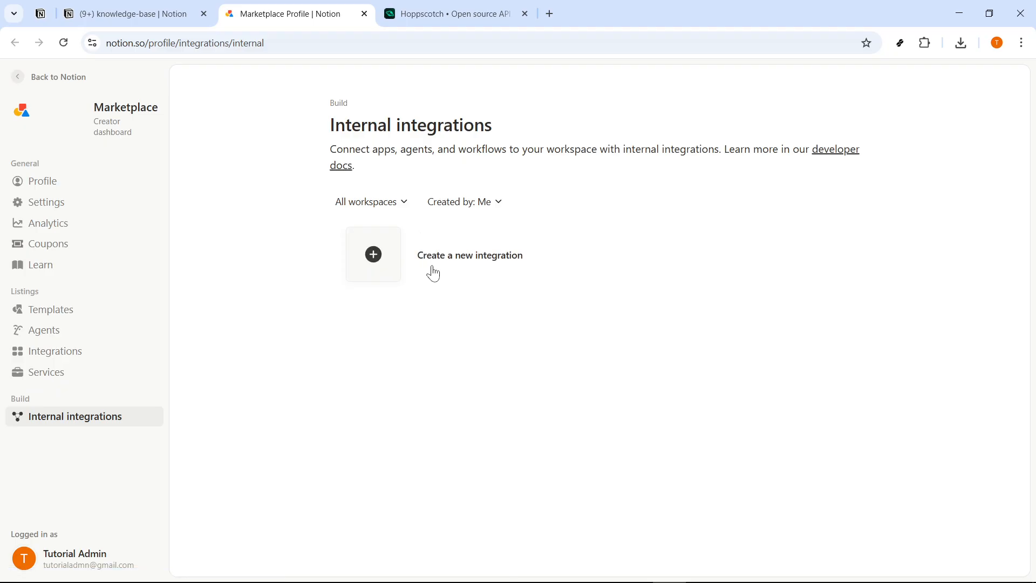
- Create an internal integration named 'AI Knowledge Base' associated with the workspace
click(456, 269)
click(433, 295)
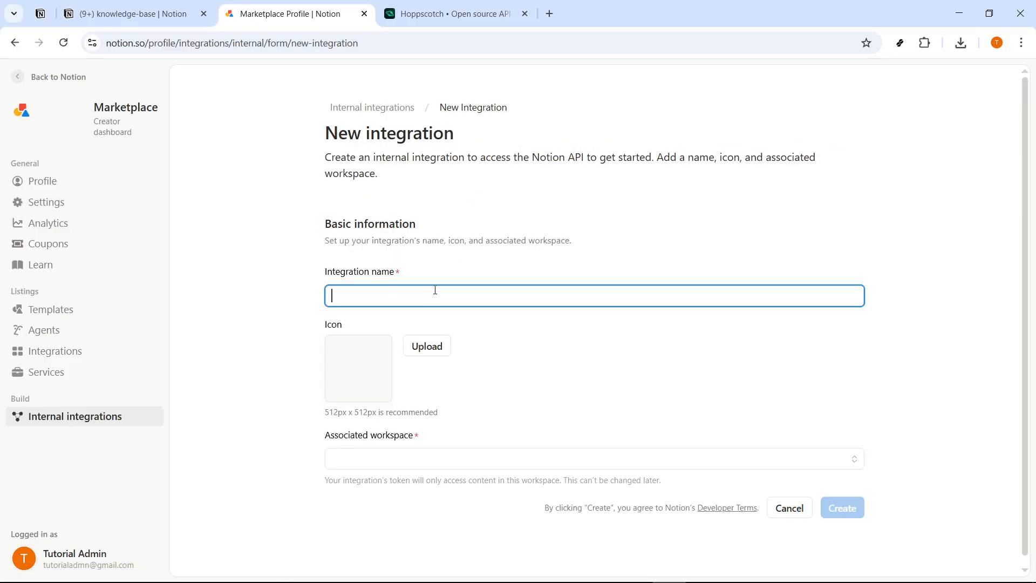
text(AI Knowledge Base)
drag(441, 298, 330, 300)
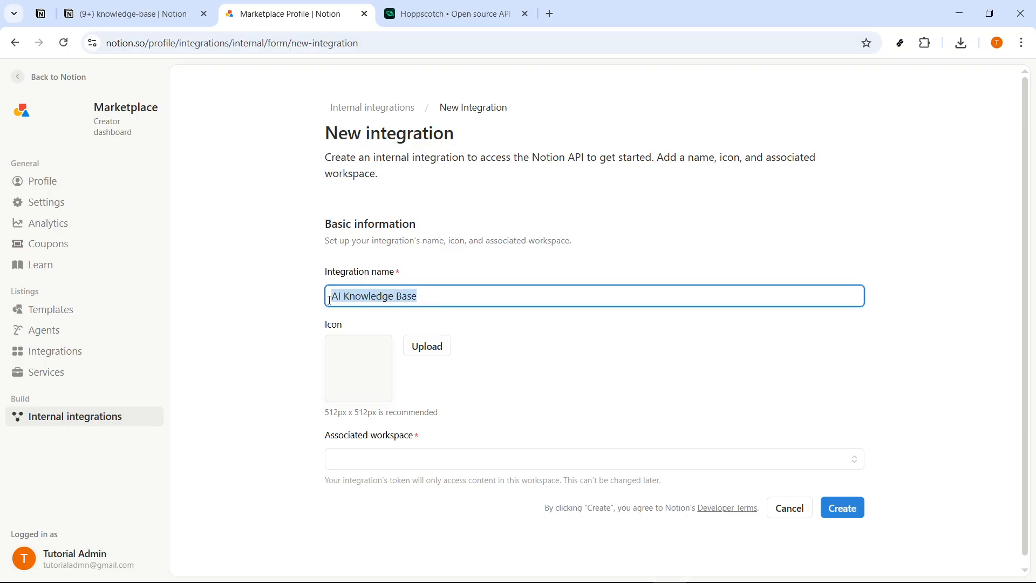
click(436, 301)
scroll(507, 345, down, 1)
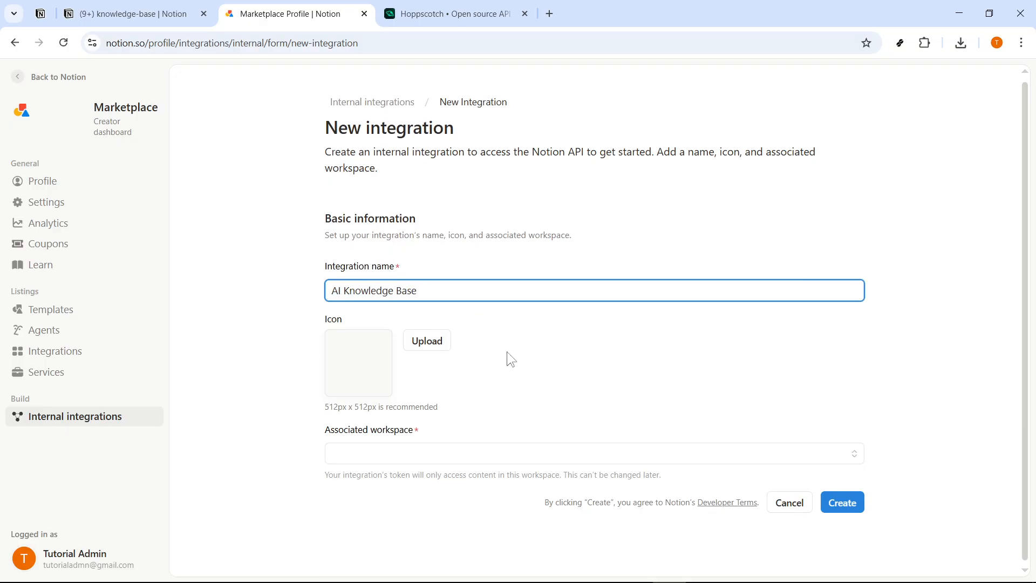
click(443, 457)
click(444, 474)
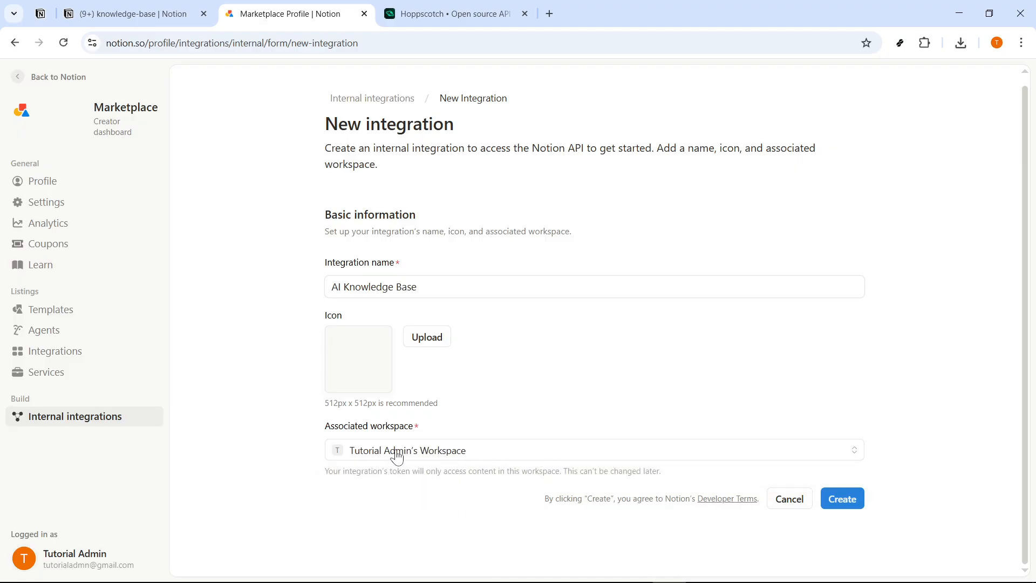
click(845, 501)
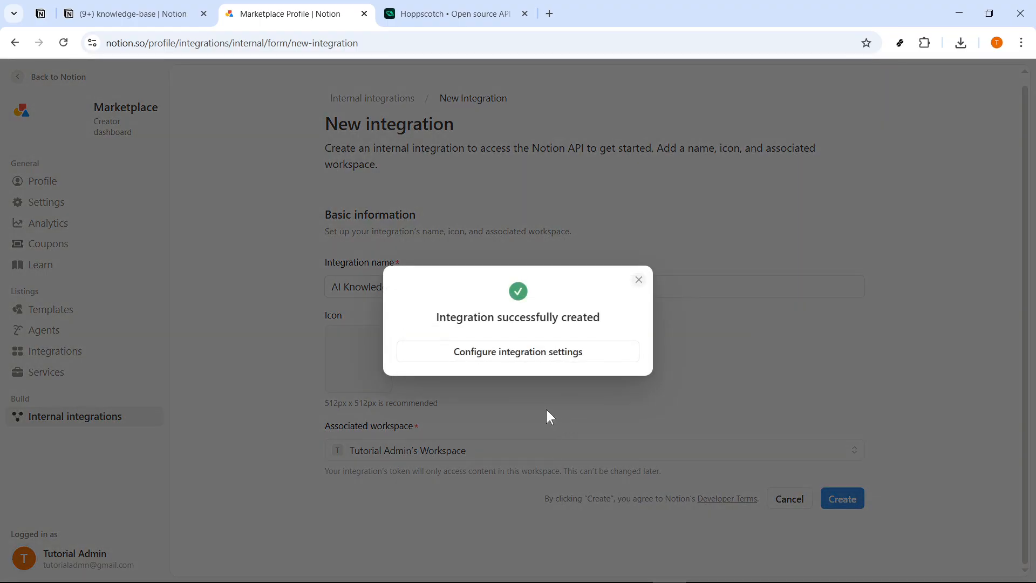
click(524, 359)
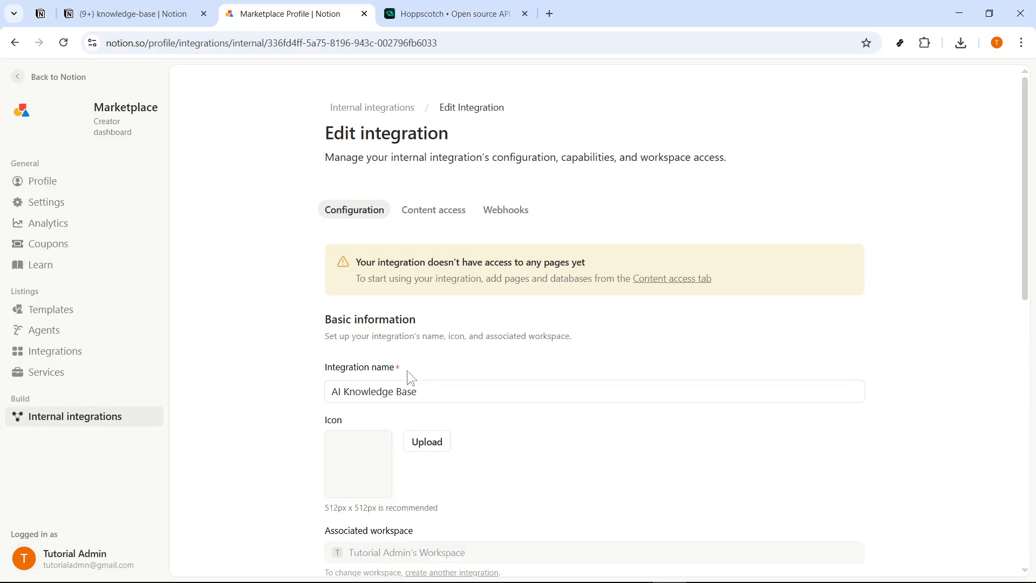
- Reveal the AI Knowledge Base integration's internal secret and copy it to the clipboard
scroll(465, 306, down, 4)
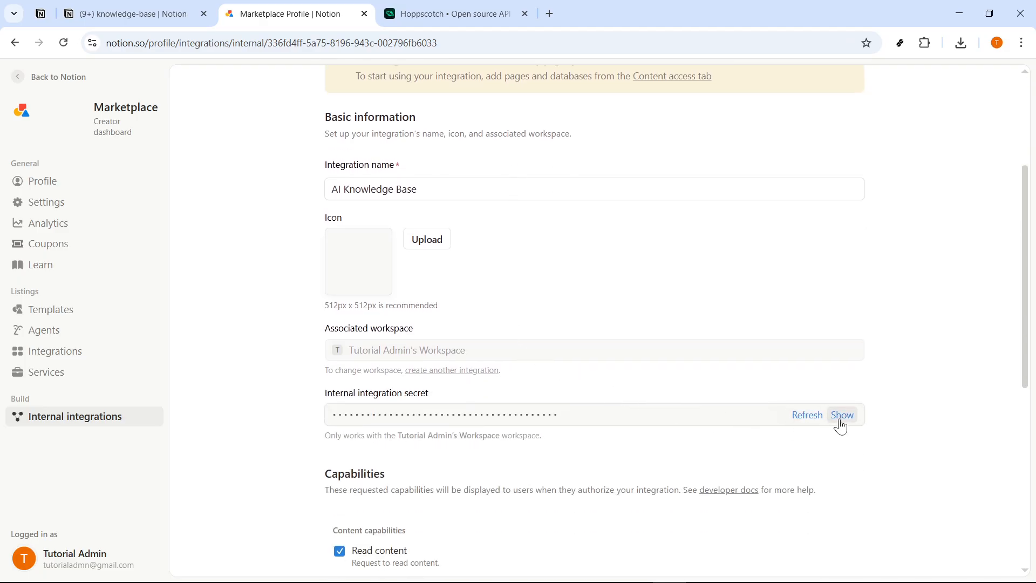
drag(428, 394, 325, 393)
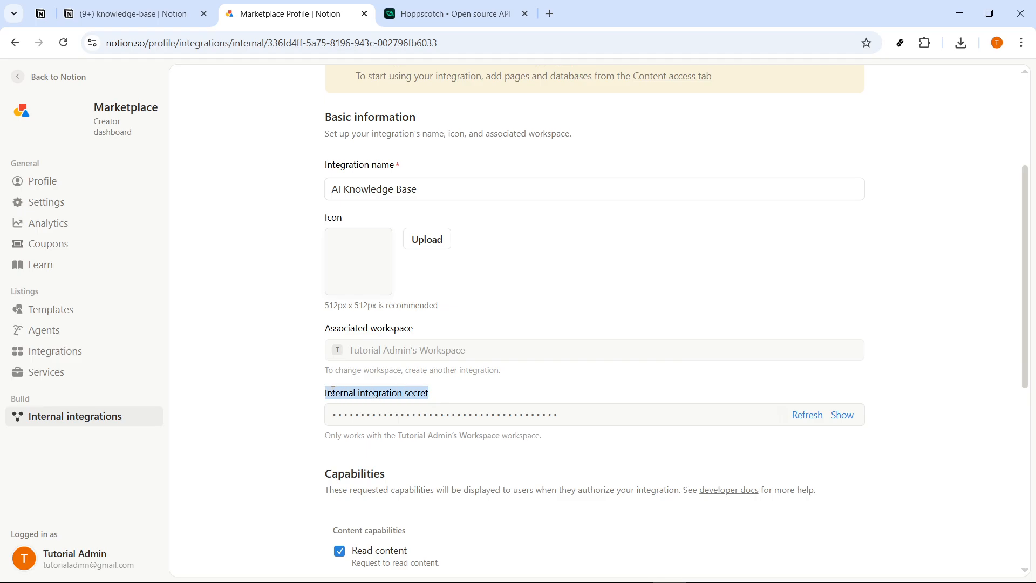
click(466, 403)
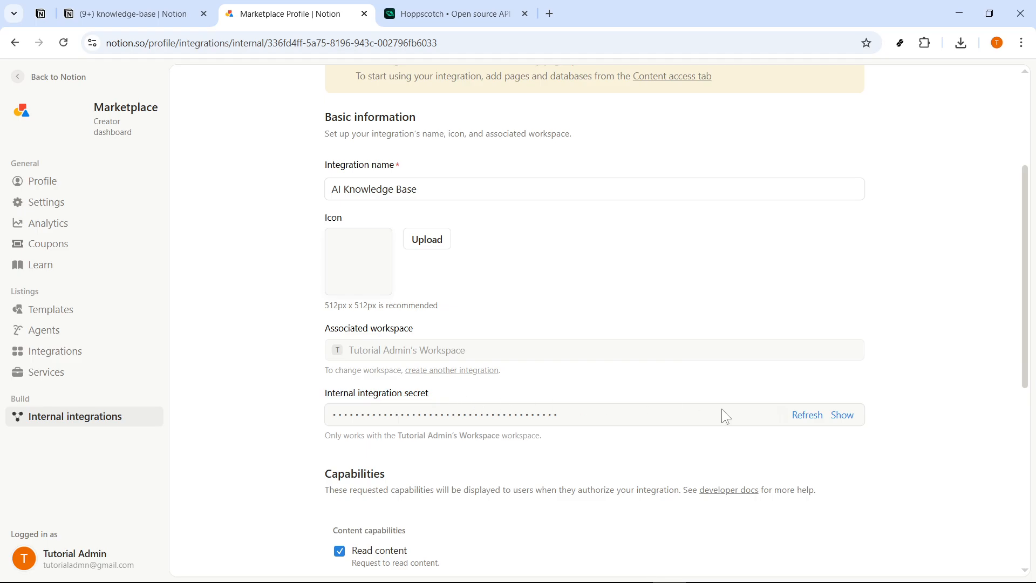
click(836, 420)
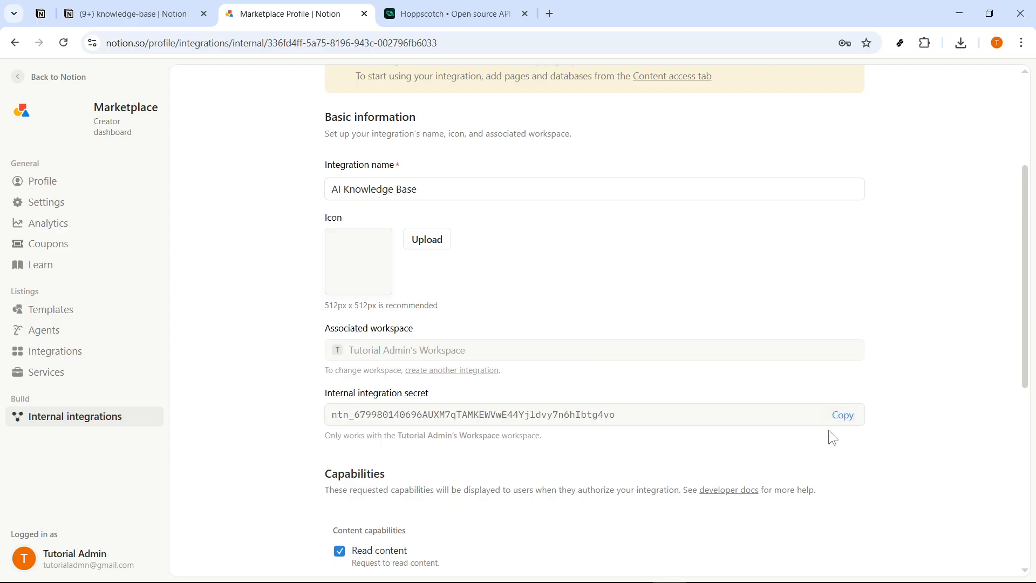
click(841, 415)
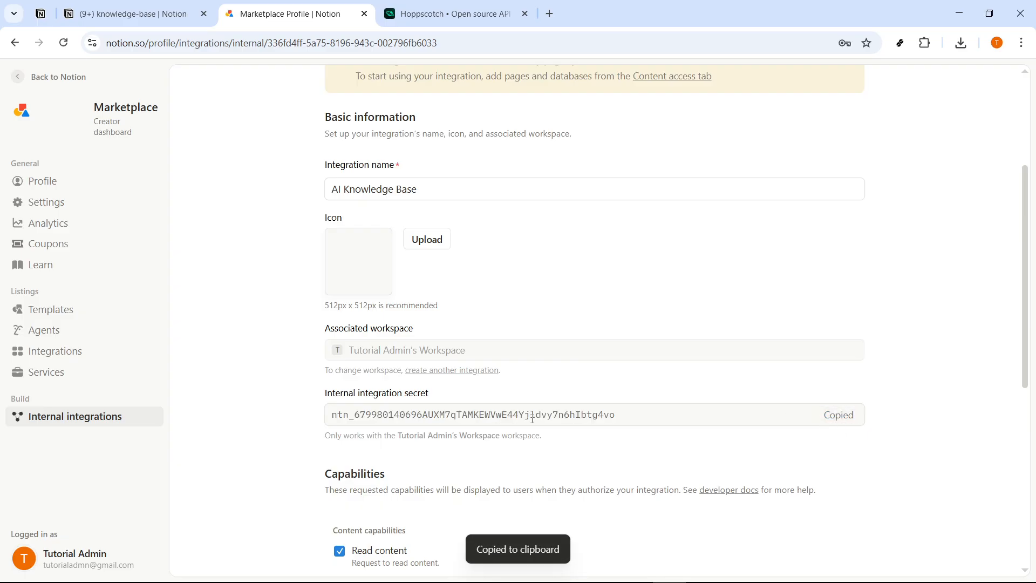
key(alt+Tab)
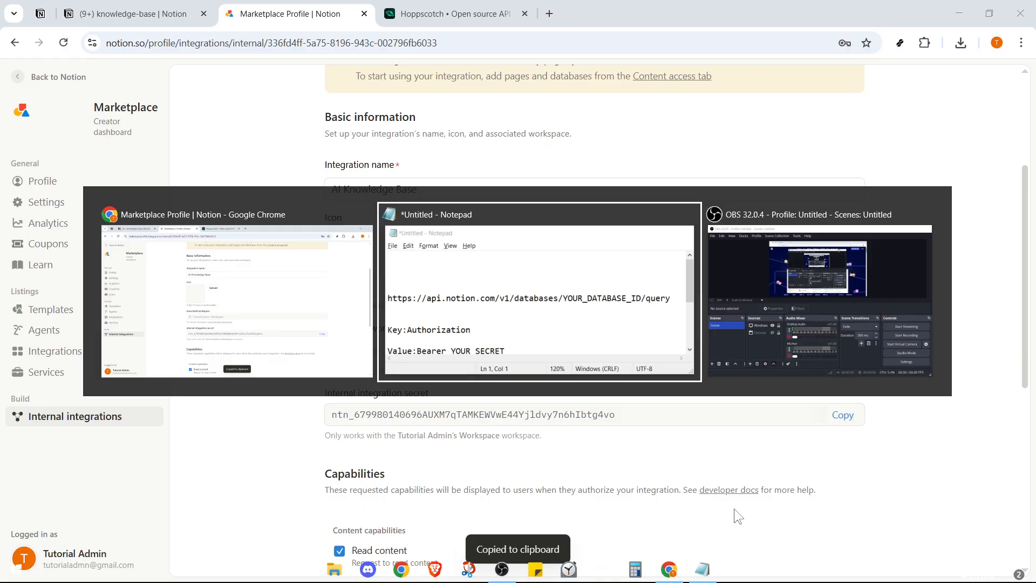
- Paste the integration secret onto the first line of the Notepad notes, then minimize Notepad
key(ctrl+v)
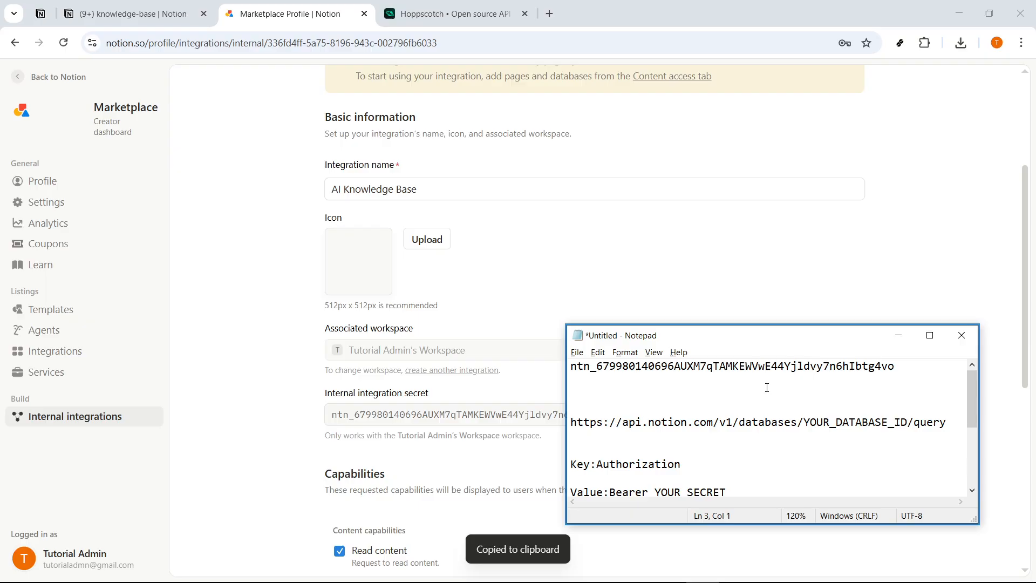
drag(895, 366, 570, 367)
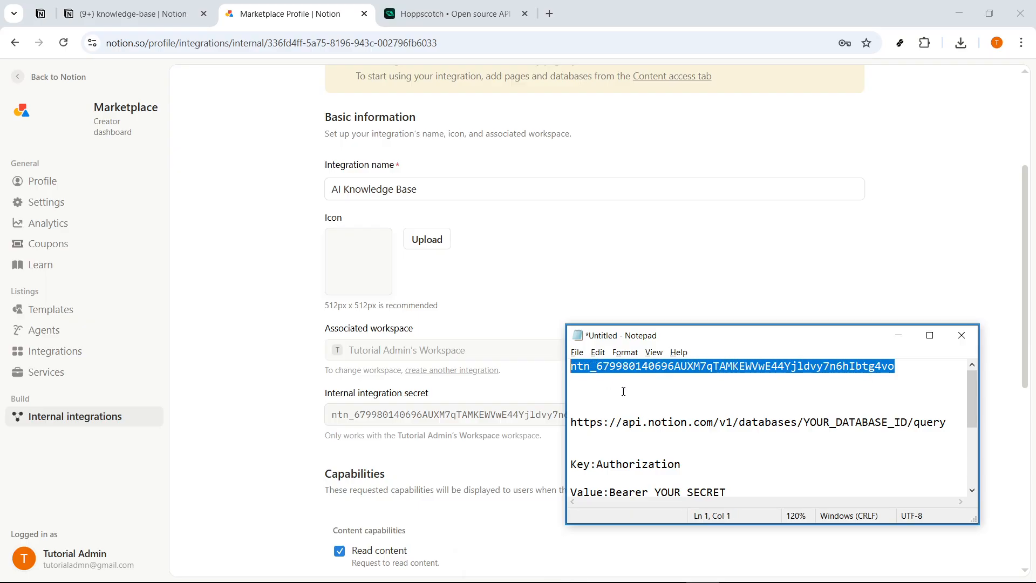
key(Down)
key(Down)
key(Down)
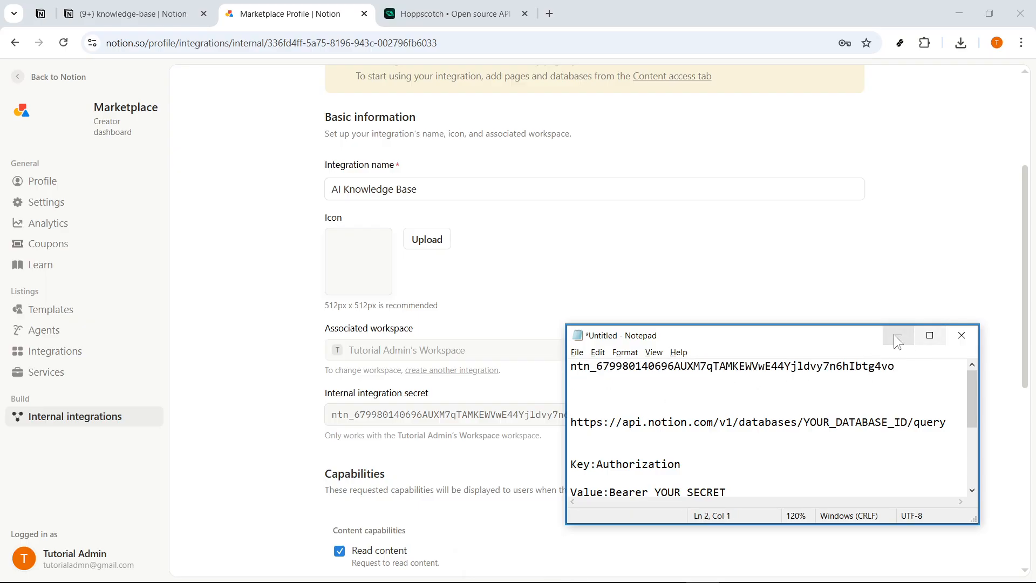
click(897, 340)
click(162, 13)
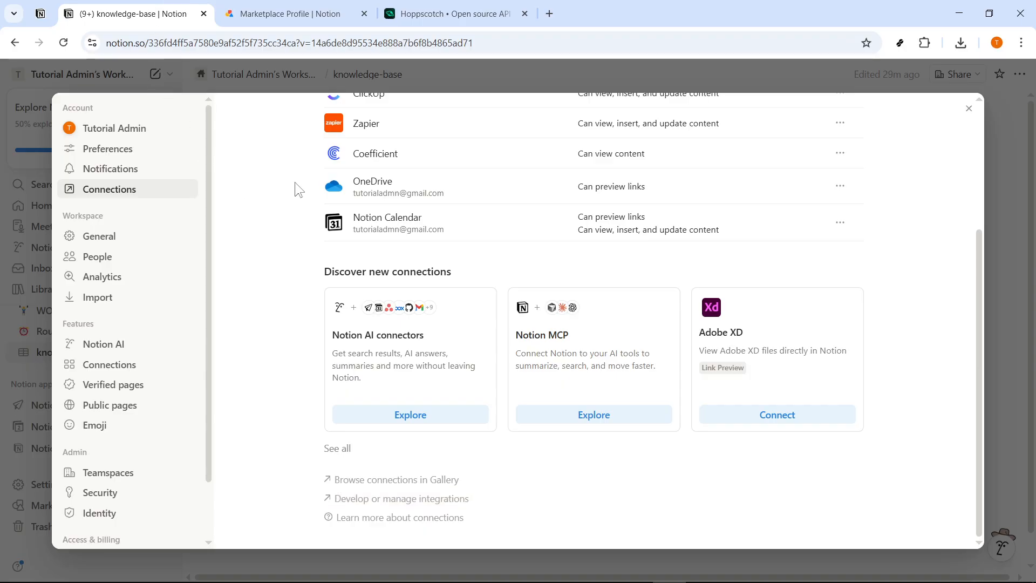
- Give the AI Knowledge Base integration access to the knowledge-base database page
click(337, 64)
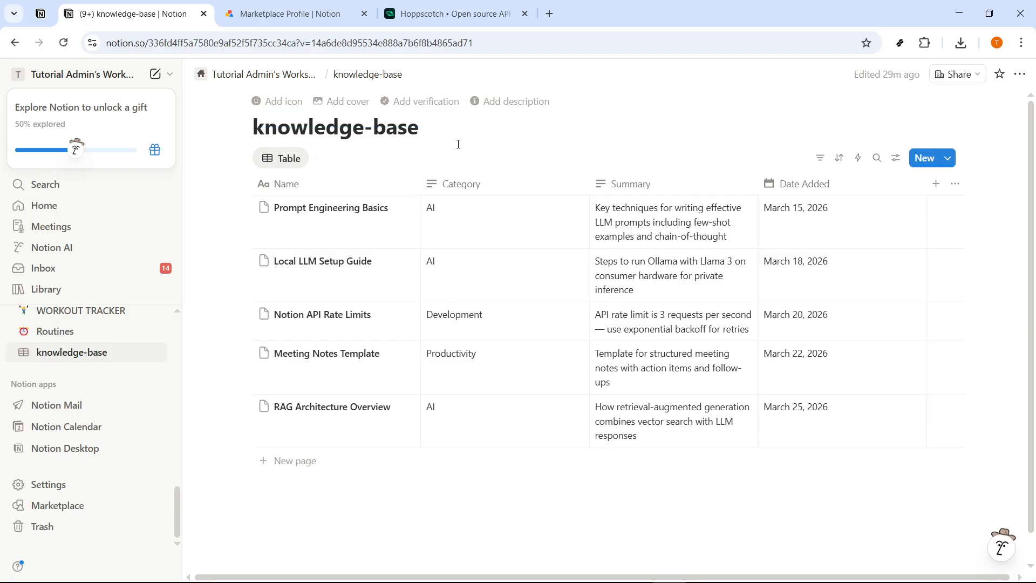
click(1018, 75)
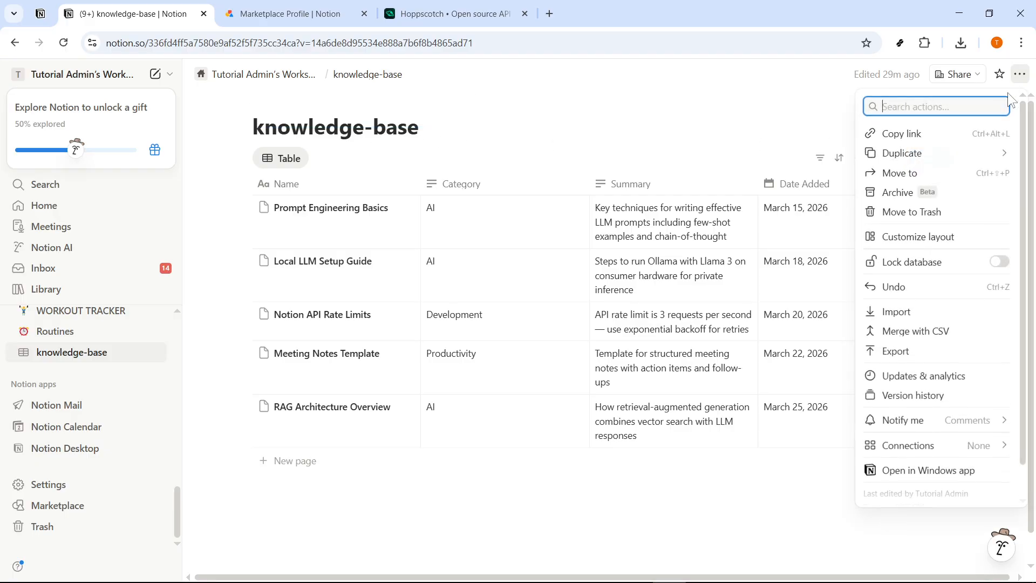
scroll(911, 356, down, 1)
mouse_move(927, 419)
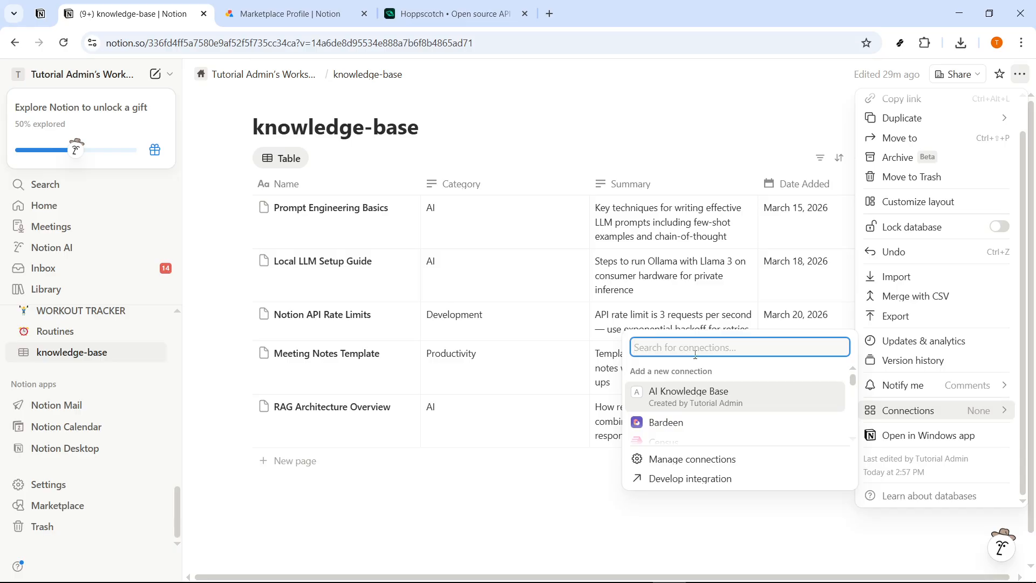
click(693, 405)
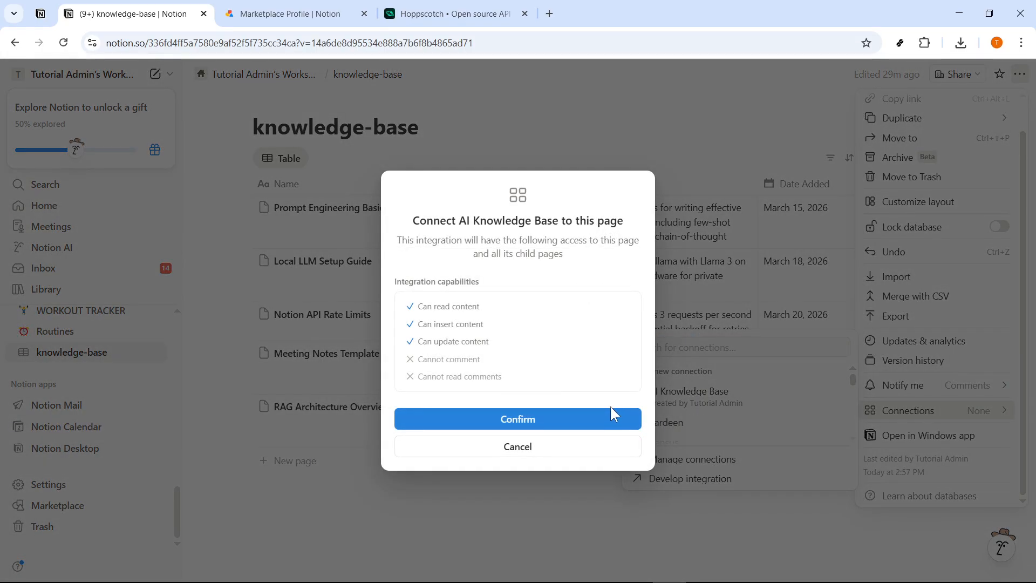
click(600, 447)
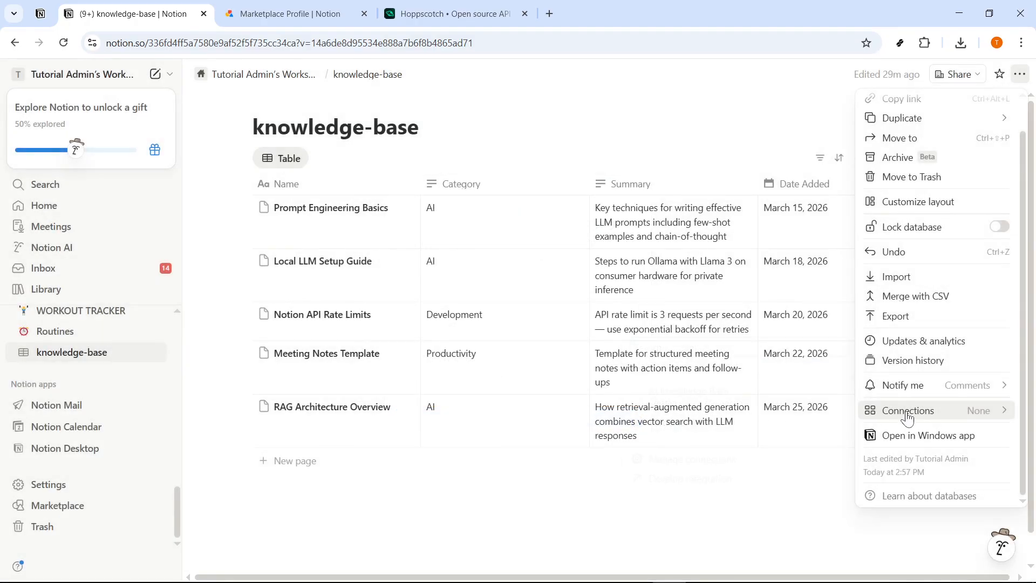
click(669, 400)
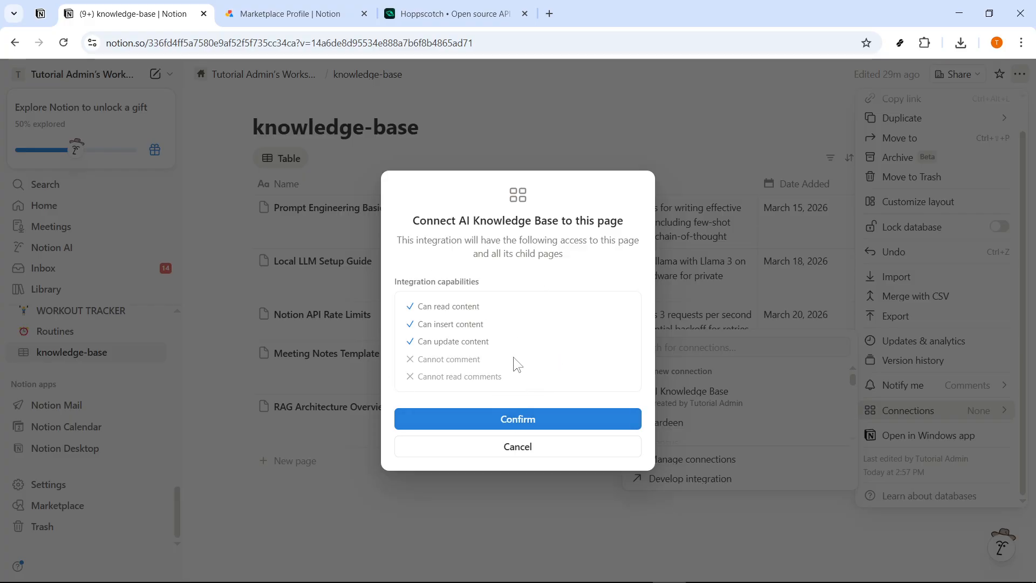
click(527, 420)
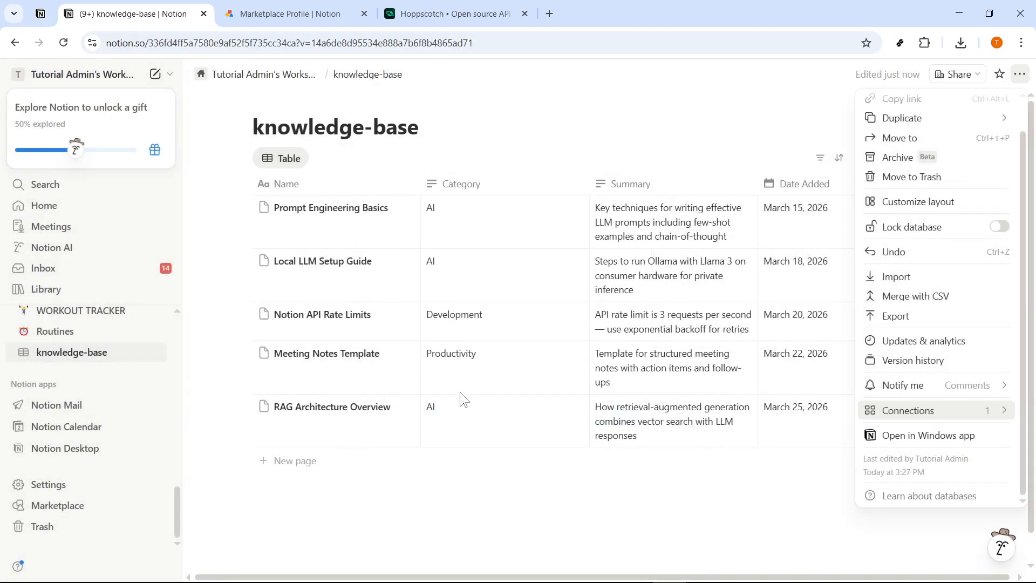
mouse_move(913, 412)
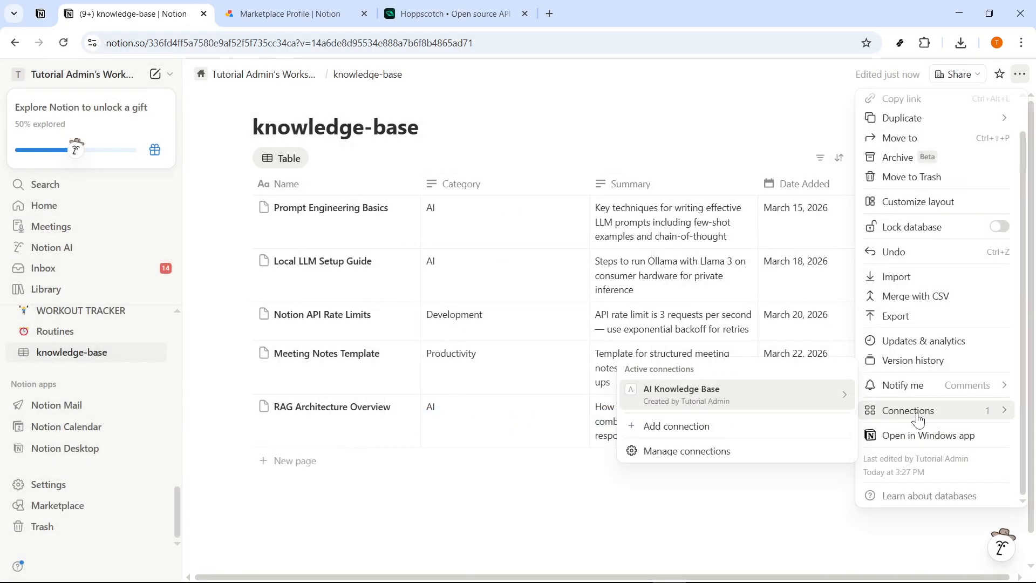
click(759, 503)
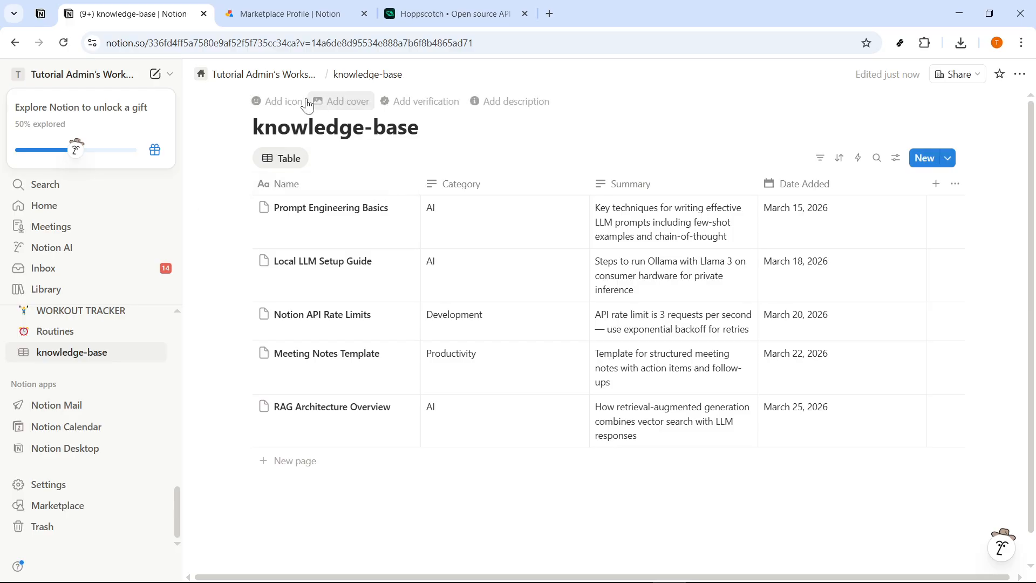
- Copy the database ID from the knowledge-base page URL onto a new line in Notepad
click(179, 45)
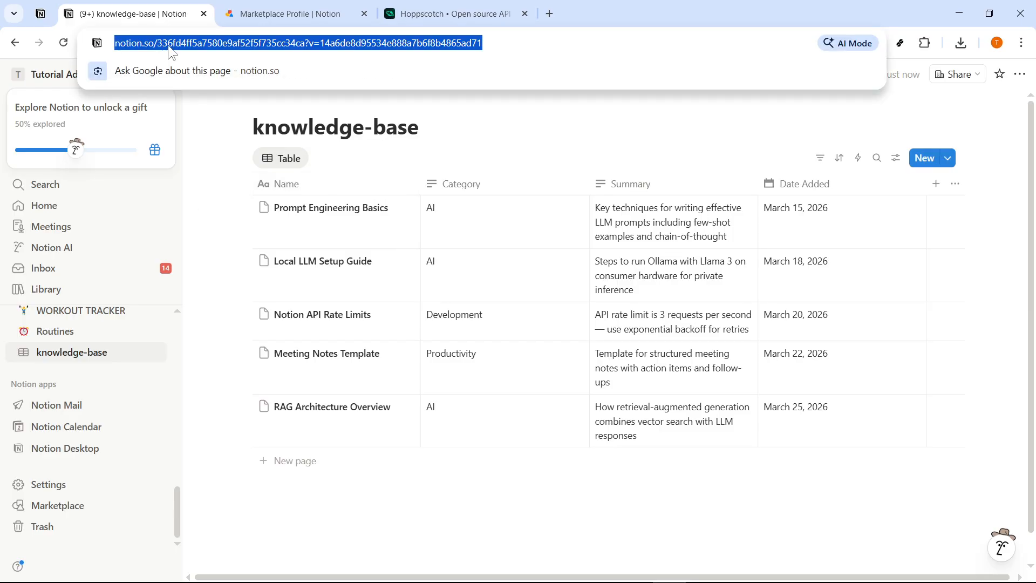
click(169, 49)
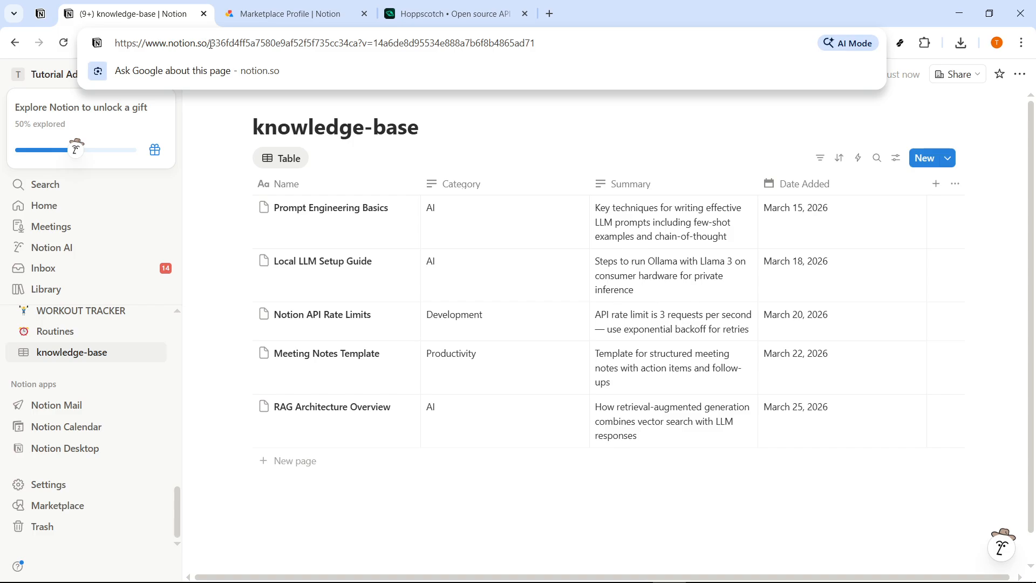
drag(212, 43, 351, 45)
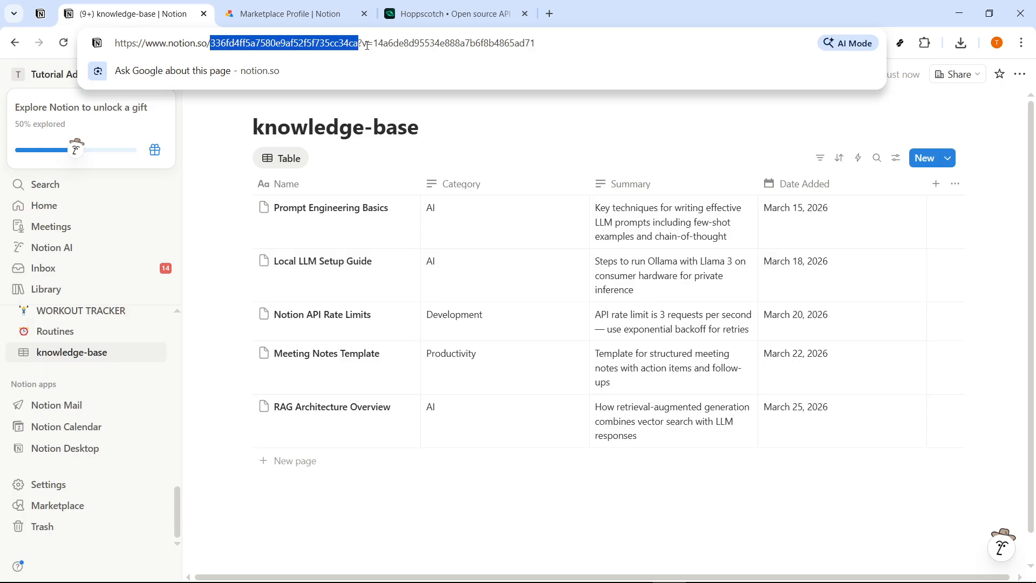
right_click(298, 48)
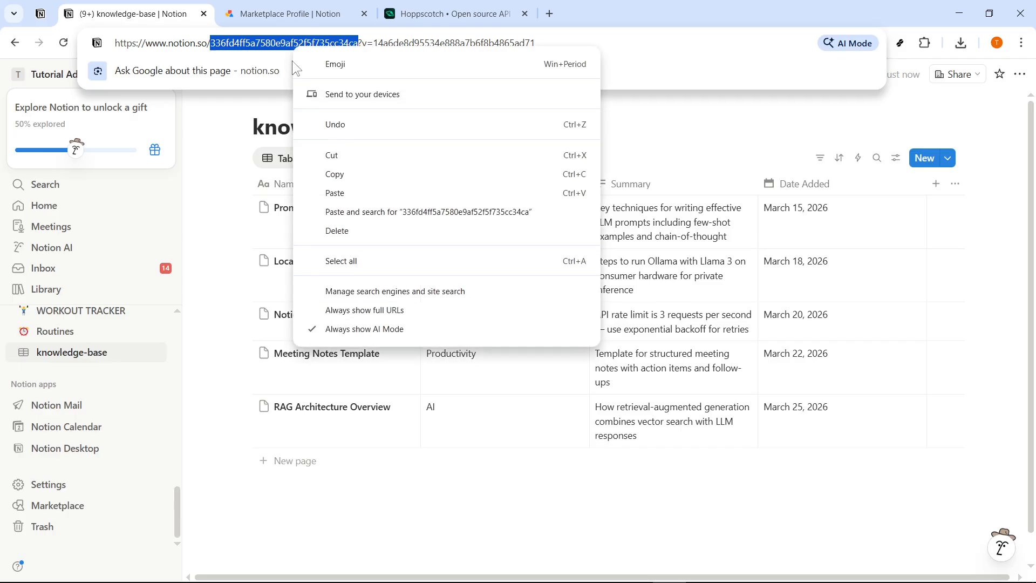
click(335, 174)
click(701, 569)
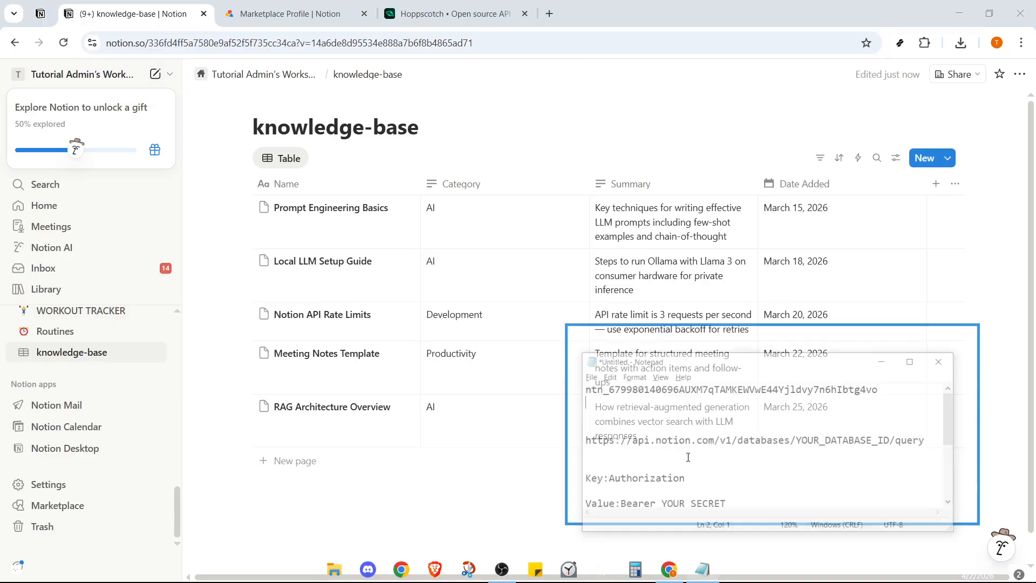
click(683, 397)
key(ctrl+v)
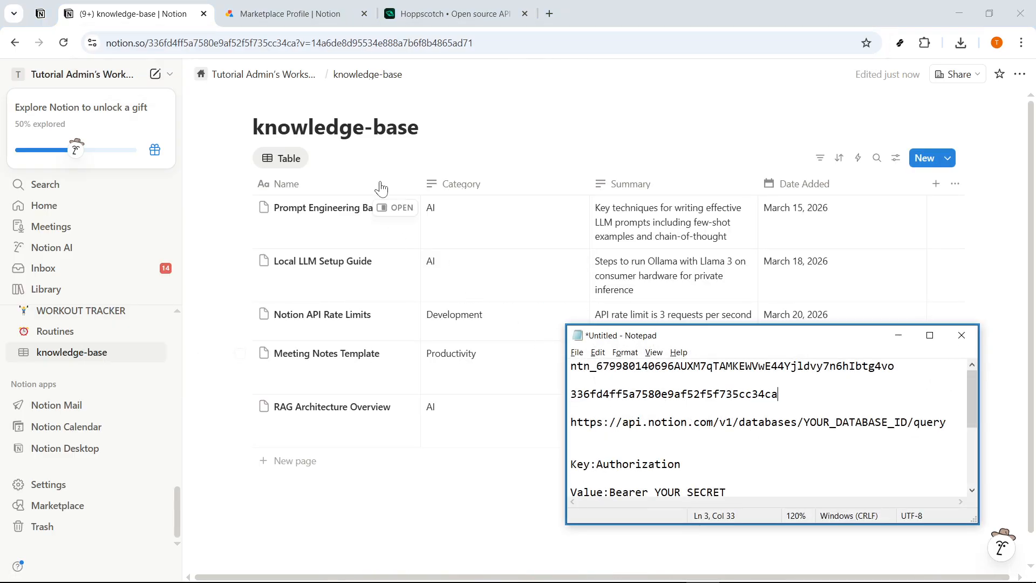
click(453, 14)
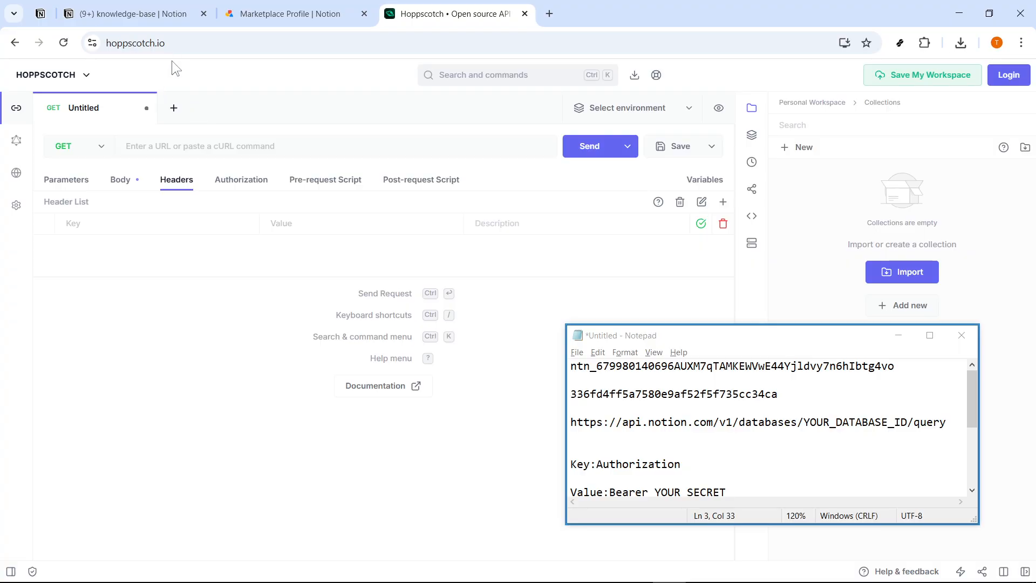
- Set the Hoppscotch request method to POST and copy the database query URL from Notepad
click(177, 47)
click(134, 44)
drag(218, 43, 114, 43)
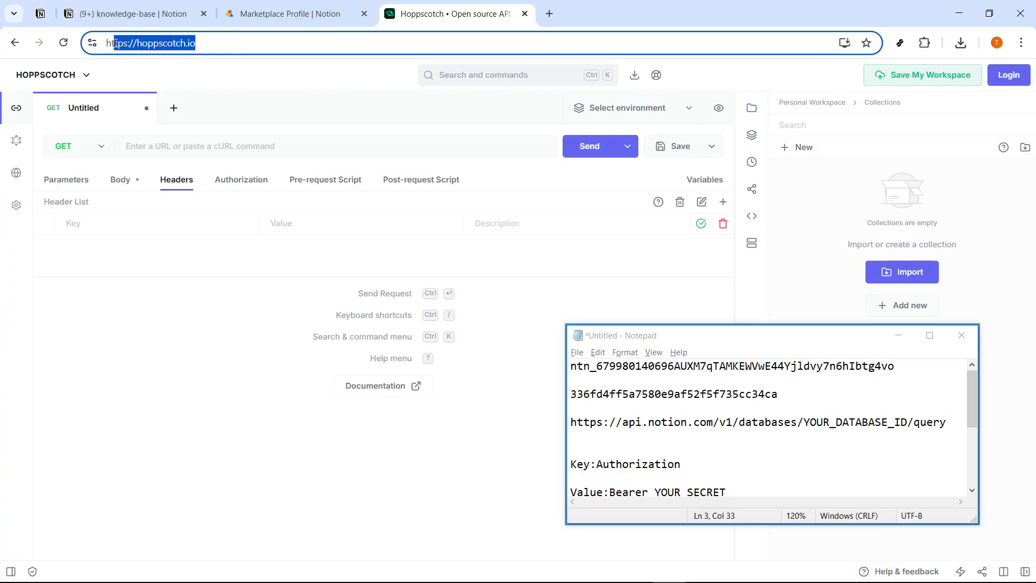
click(270, 384)
click(898, 335)
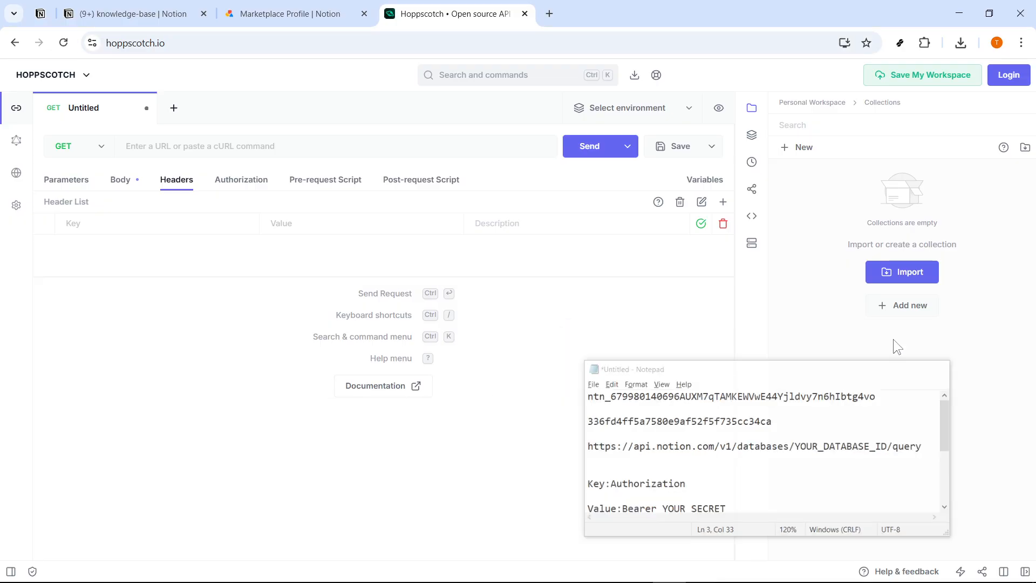
click(93, 154)
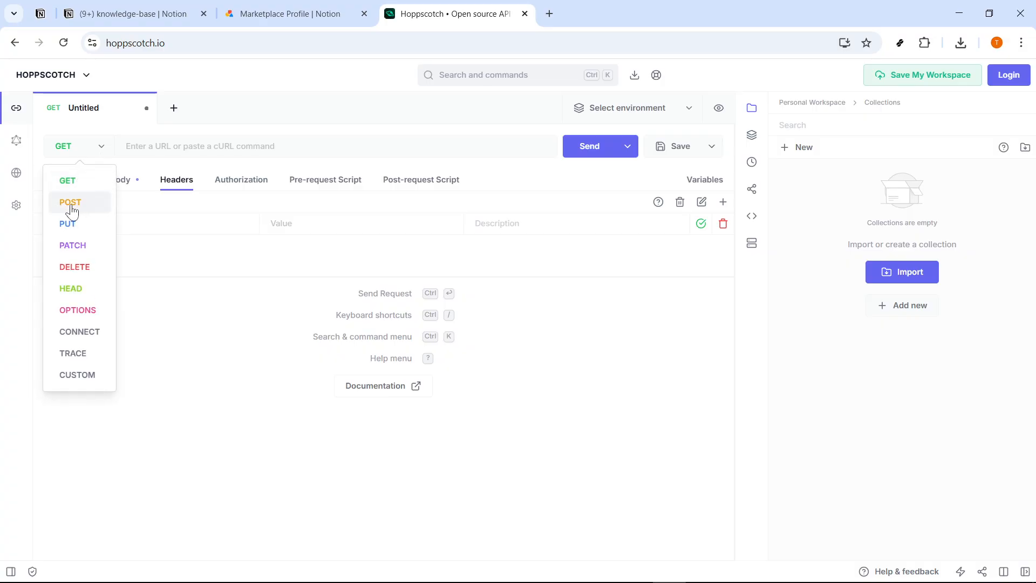
click(73, 184)
click(98, 153)
click(72, 202)
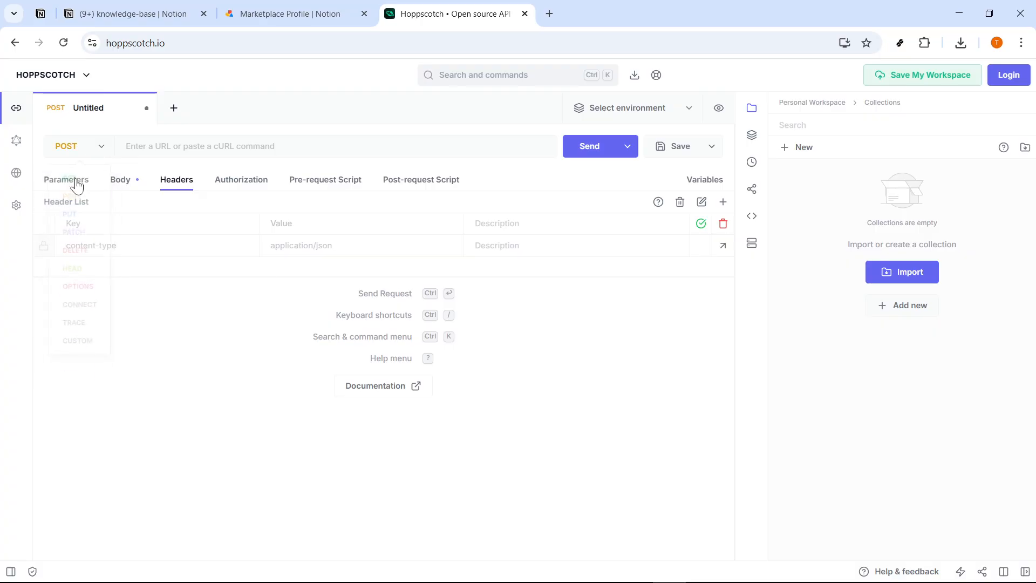
key(alt+Tab)
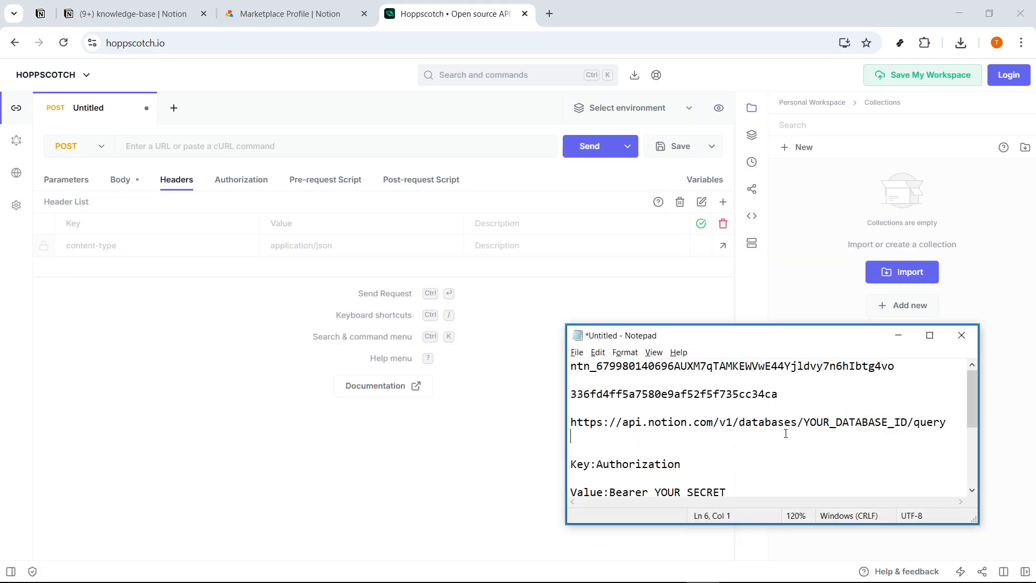
drag(947, 422, 571, 421)
key(ctrl+c)
- Paste the Notion query URL into the request and replace YOUR_DATABASE_ID with the real database ID
click(251, 147)
key(ctrl+v)
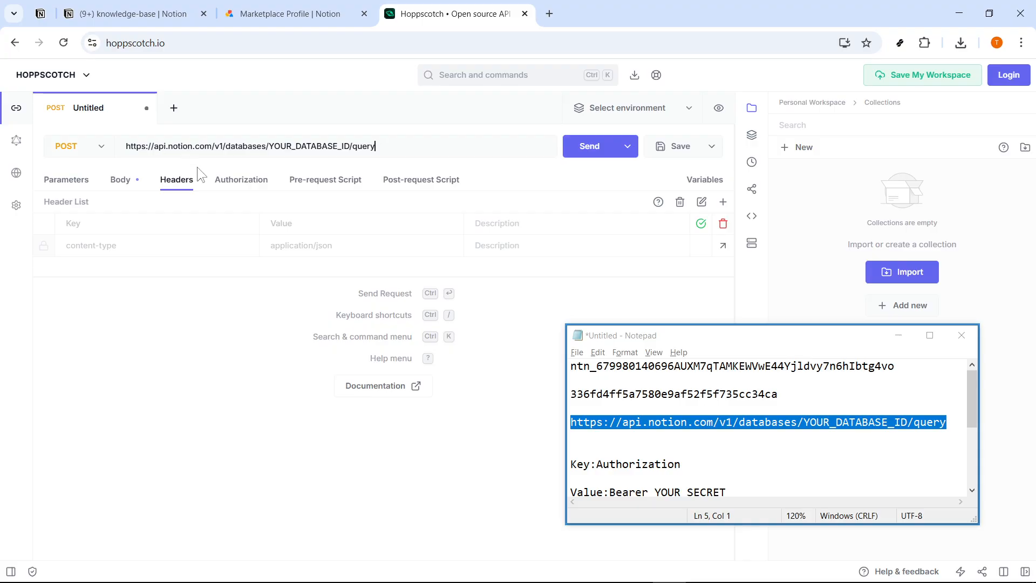
double_click(346, 147)
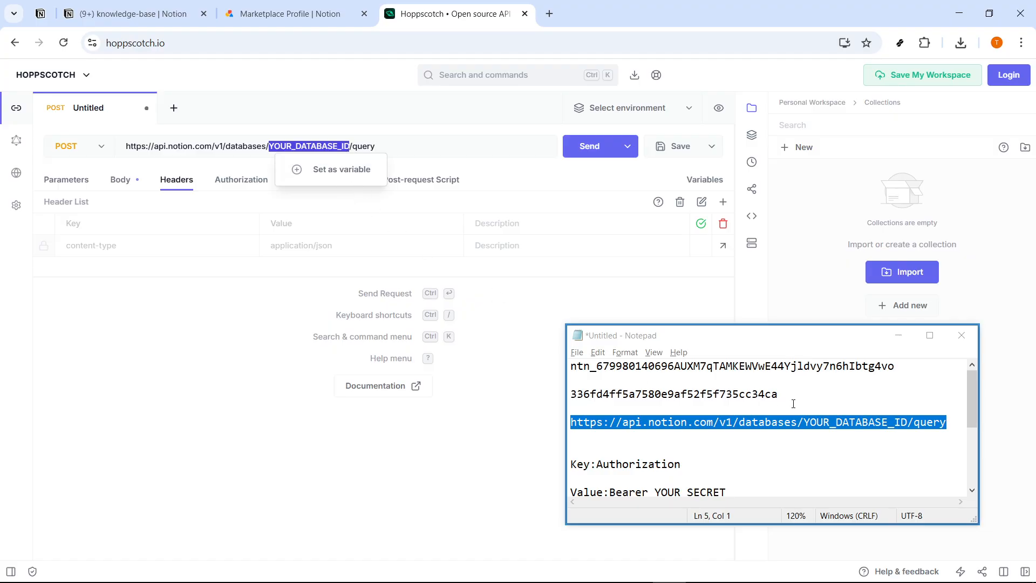
drag(789, 395, 570, 394)
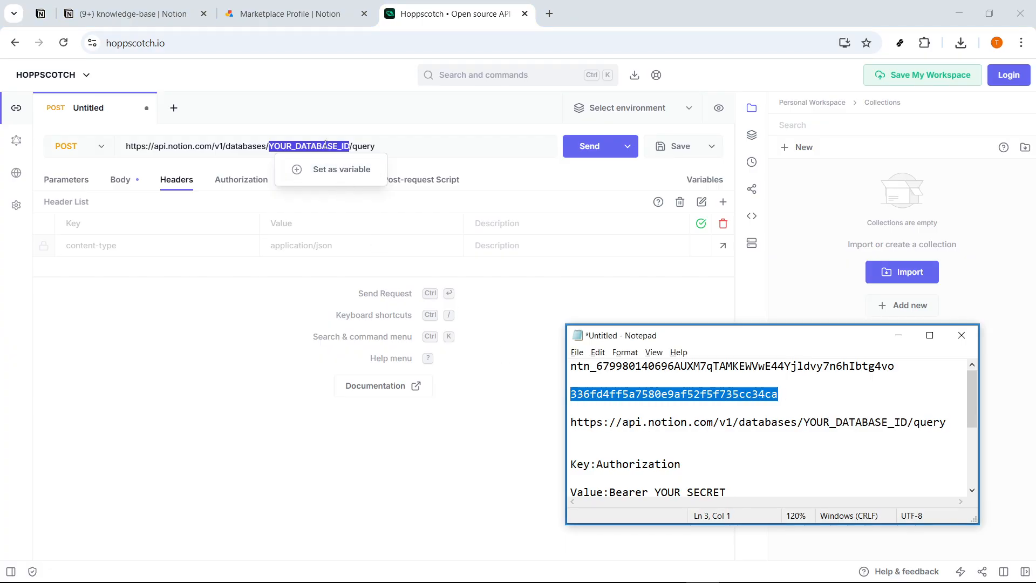
click(321, 145)
double_click(336, 146)
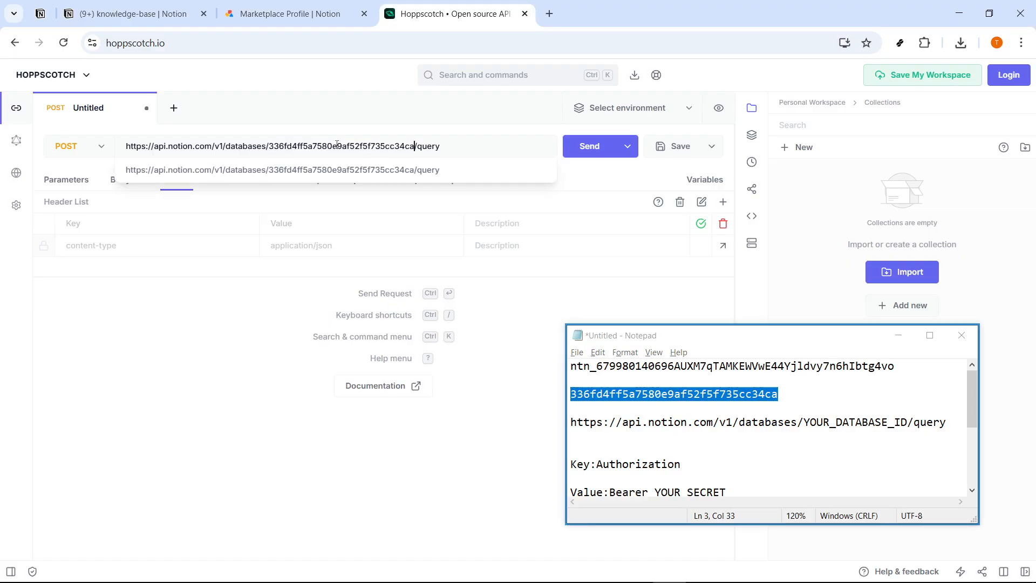
click(454, 143)
click(220, 309)
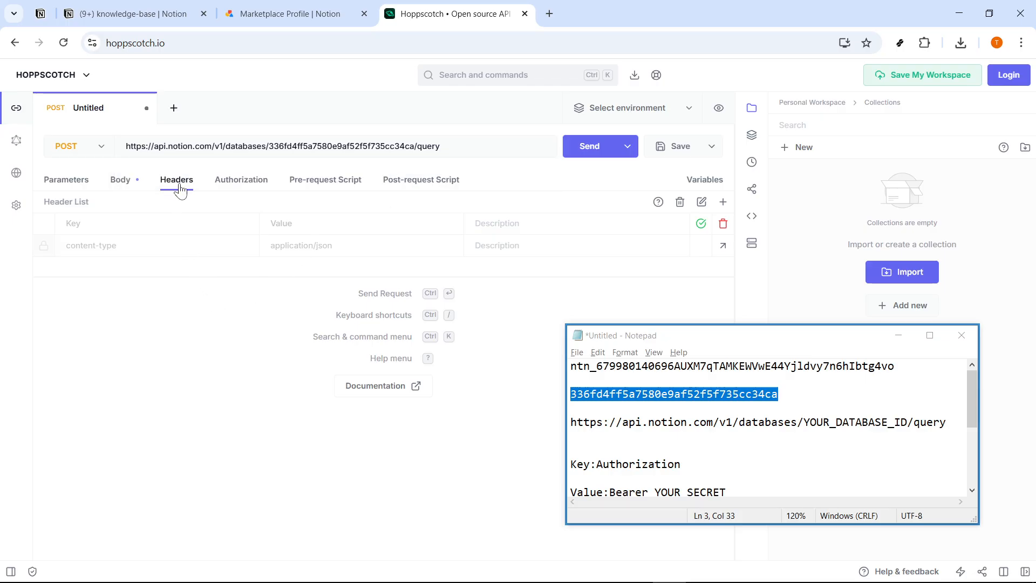
- Add an Authorization header key, copied from the Notepad notes
click(171, 227)
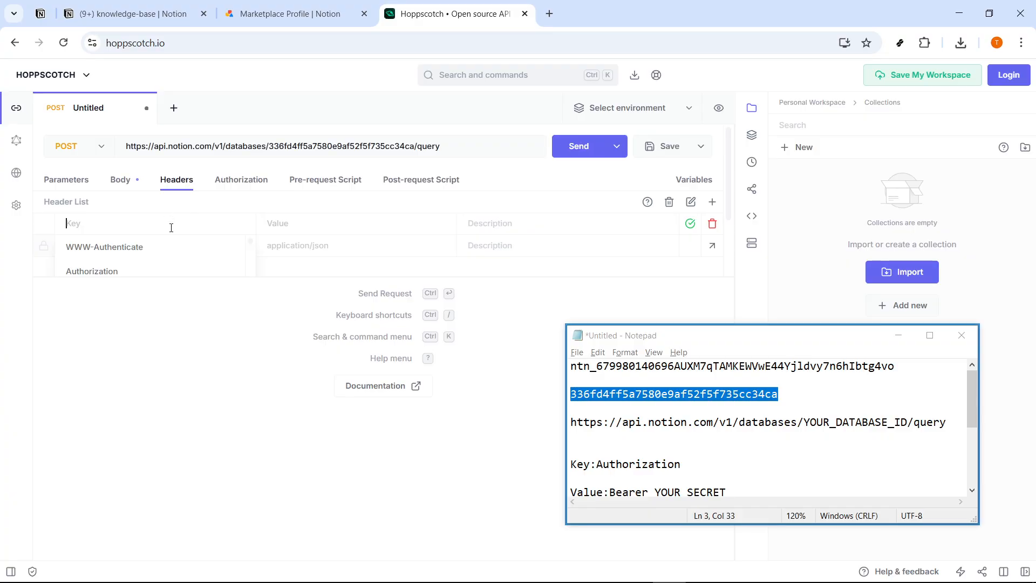
drag(681, 465, 592, 465)
key(ctrl+c)
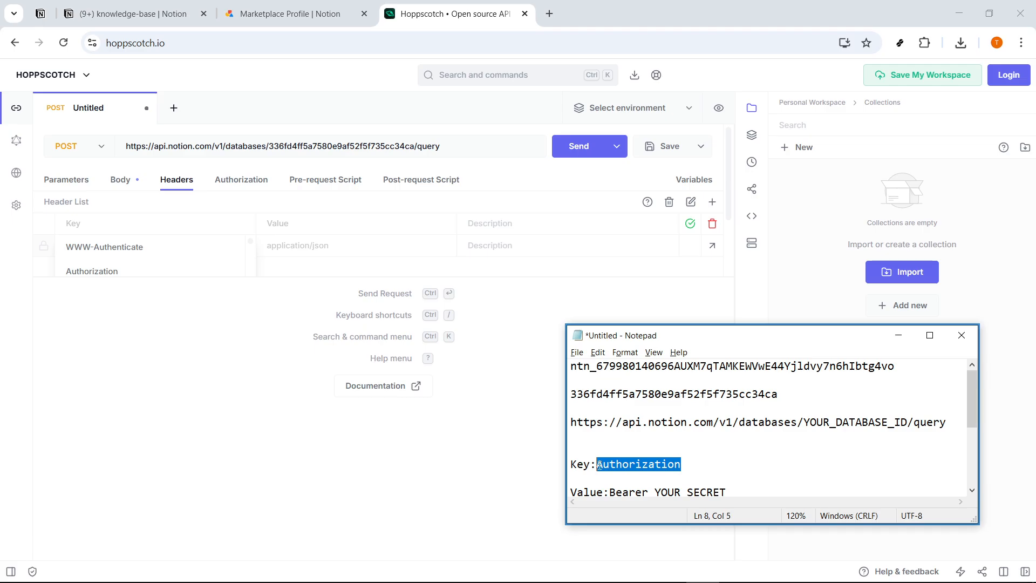
click(165, 267)
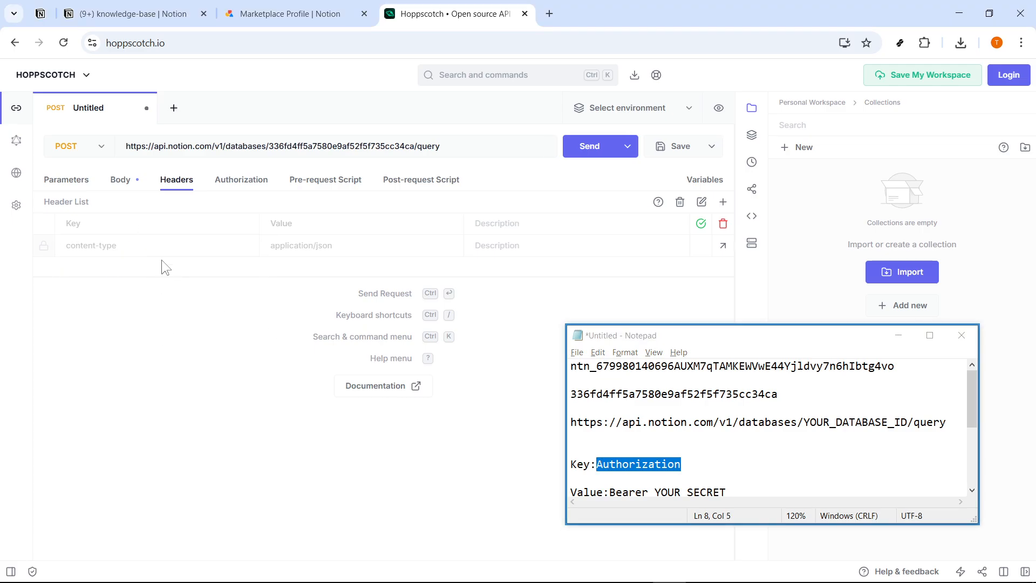
click(137, 224)
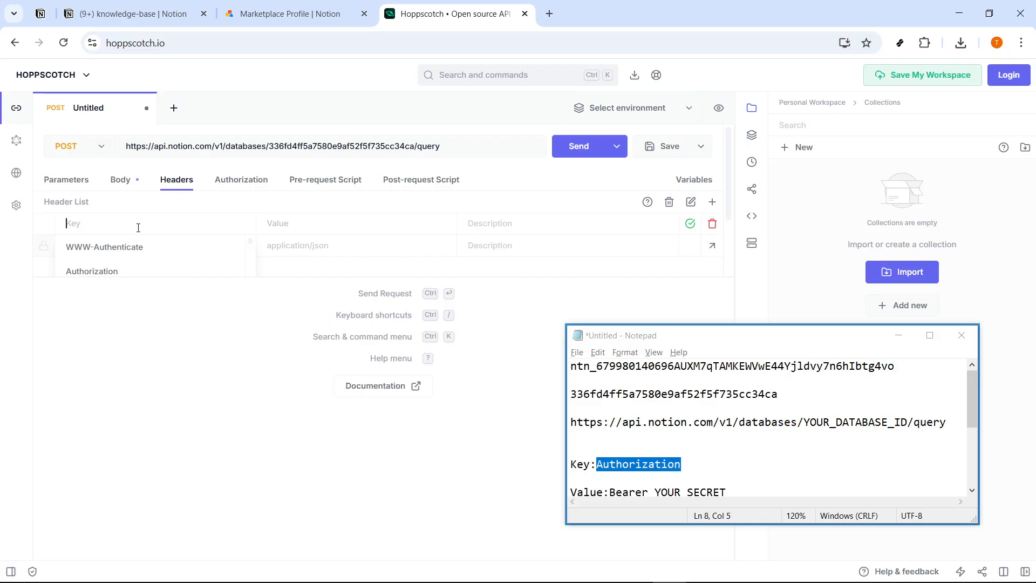
key(ctrl+v)
click(190, 245)
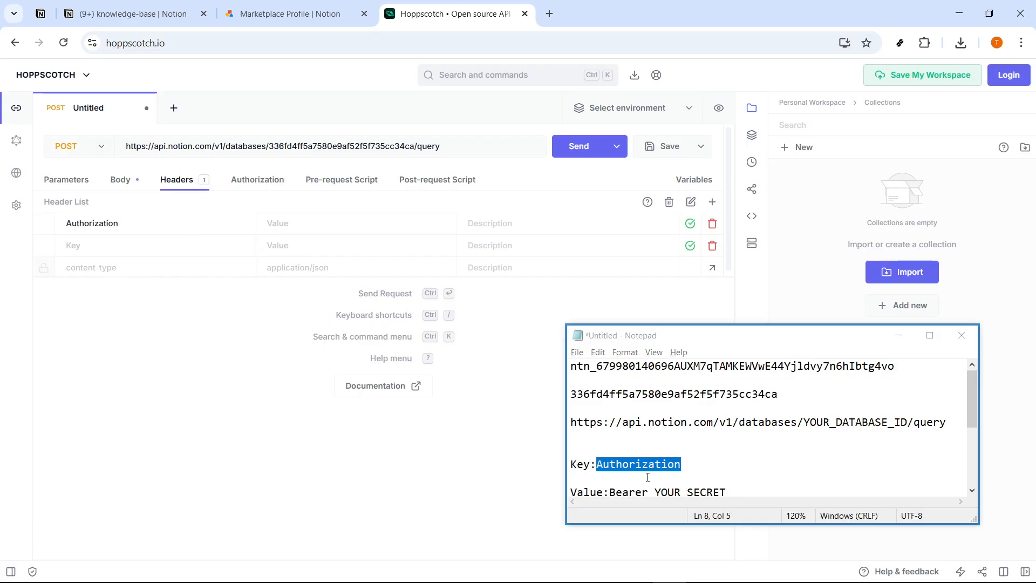
- Set the Authorization value to 'Bearer' followed by the Notion integration token
drag(735, 490, 689, 446)
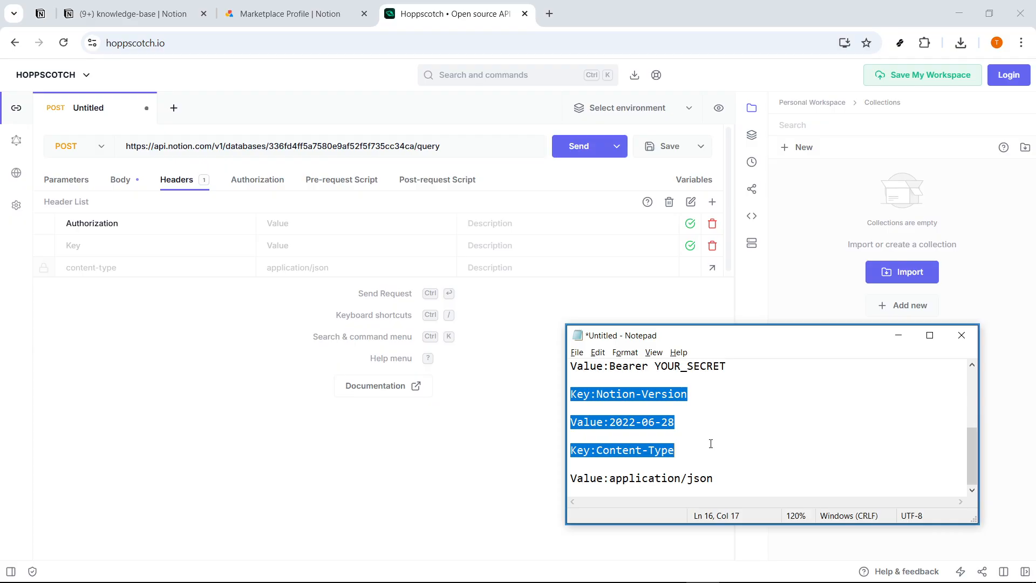
scroll(709, 449, up, 1)
drag(729, 408, 615, 411)
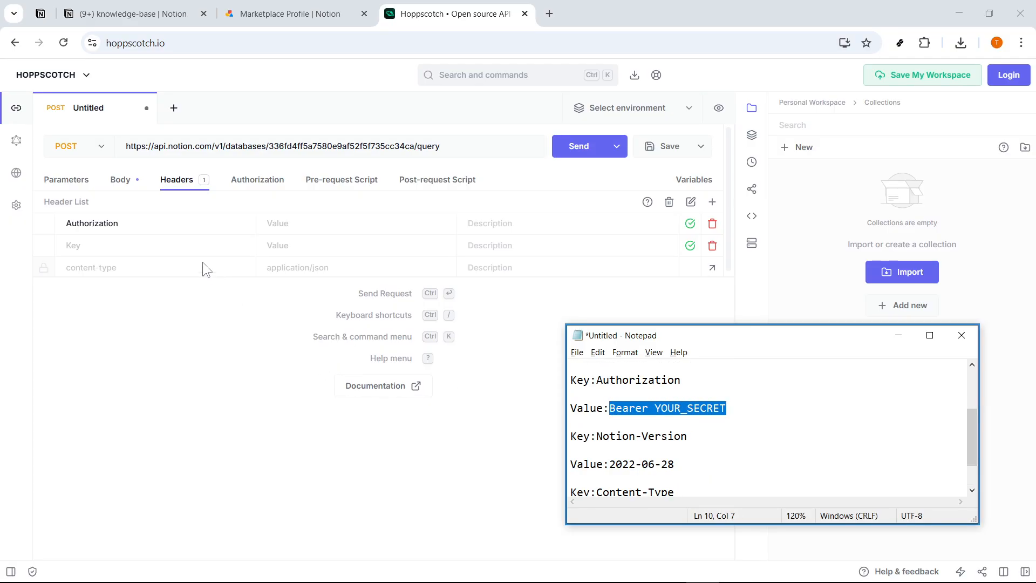
click(306, 224)
text(Bearer YOUR_SECRET)
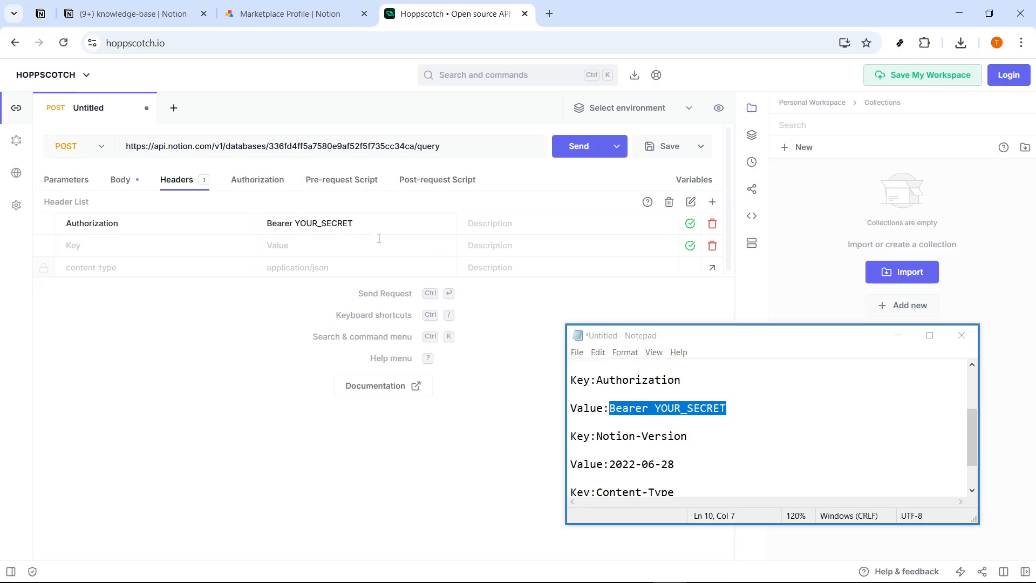
scroll(695, 419, up, 1)
drag(908, 370, 565, 362)
key(ctrl+c)
drag(352, 223, 299, 225)
key(ctrl+v)
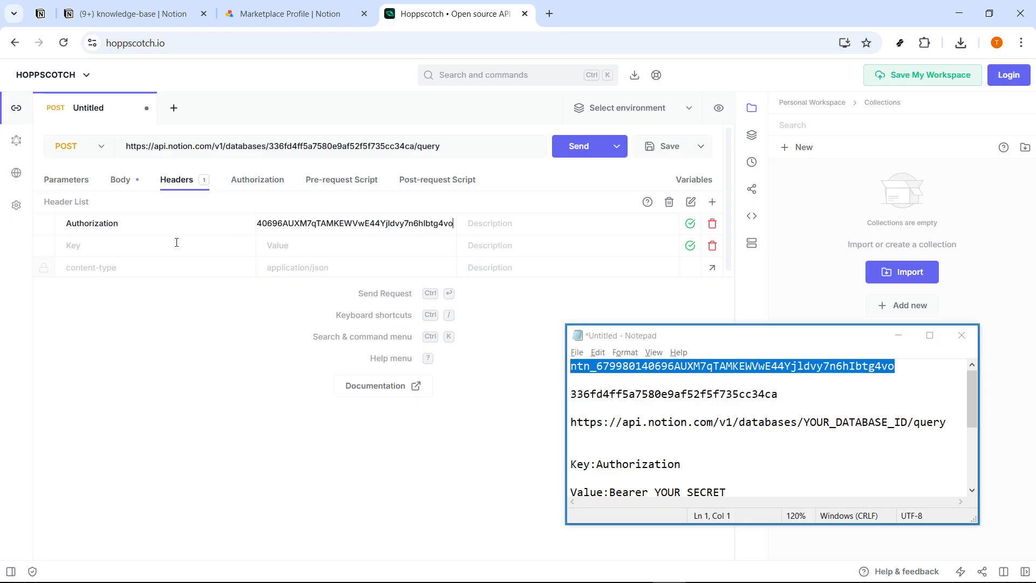
- Add a Notion-Version header with the value 2022-06-28
scroll(673, 470, down, 1)
drag(687, 478, 598, 479)
key(ctrl+c)
click(162, 246)
key(ctrl+v)
scroll(713, 443, down, 1)
drag(675, 422, 611, 426)
key(ctrl+c)
click(302, 246)
key(ctrl+v)
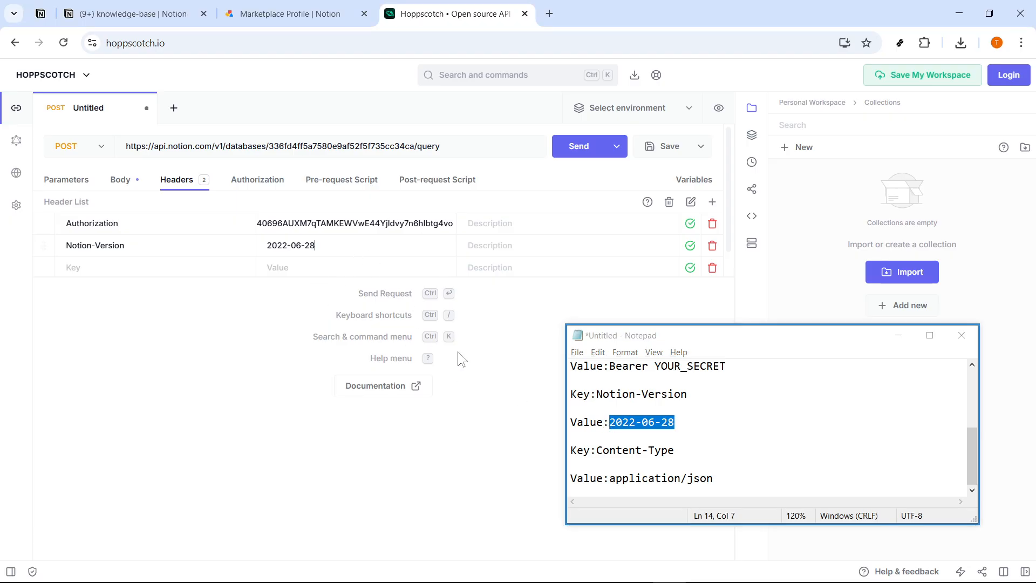
- Add a Content-Type header key and copy application/json from the notes
drag(674, 450, 603, 454)
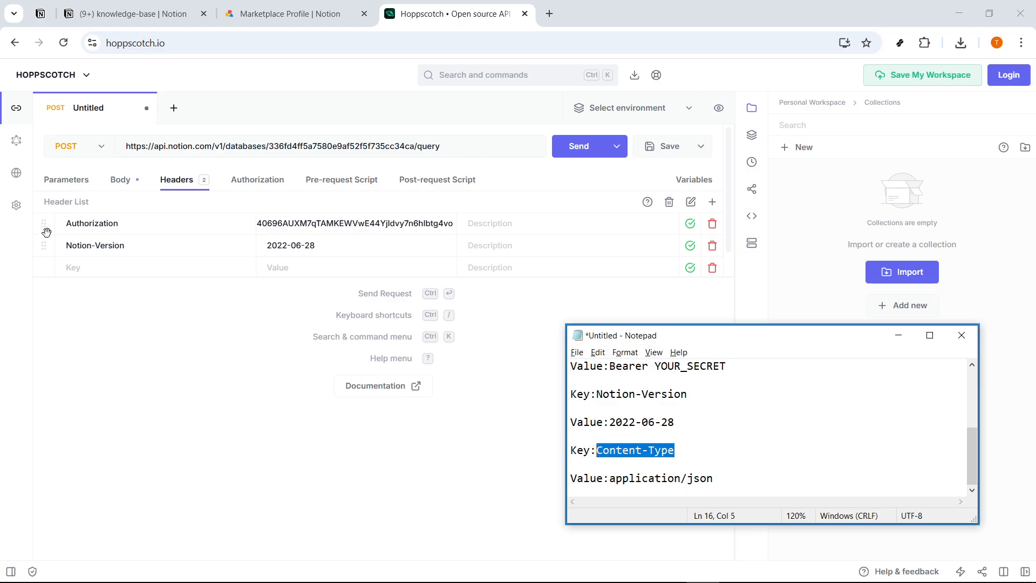
click(111, 267)
text(Content-Type)
drag(714, 477, 610, 479)
- Set the Content-Type header to application/json and keep application/json as the body content type
click(278, 265)
text(application/json)
click(120, 180)
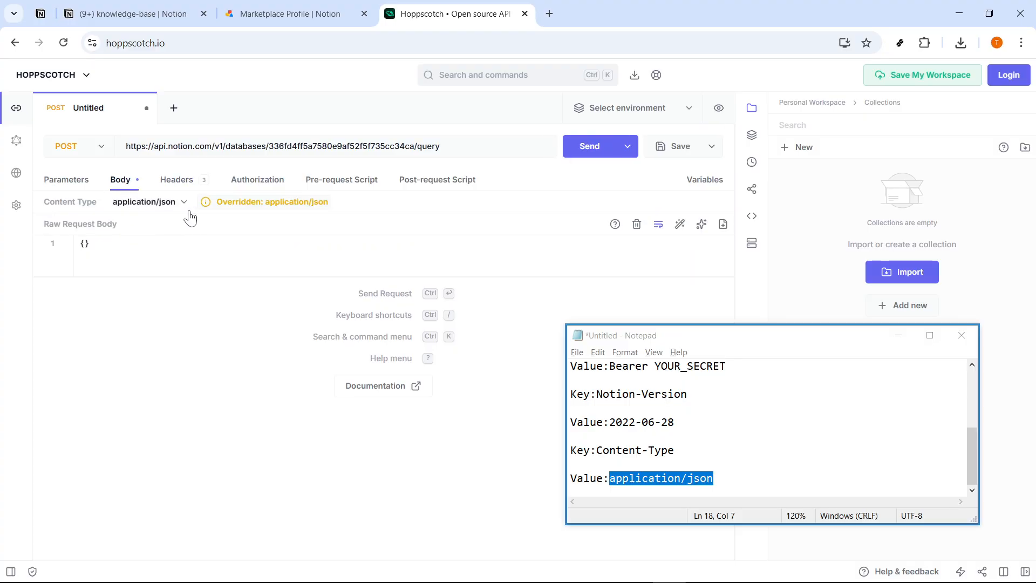
click(129, 247)
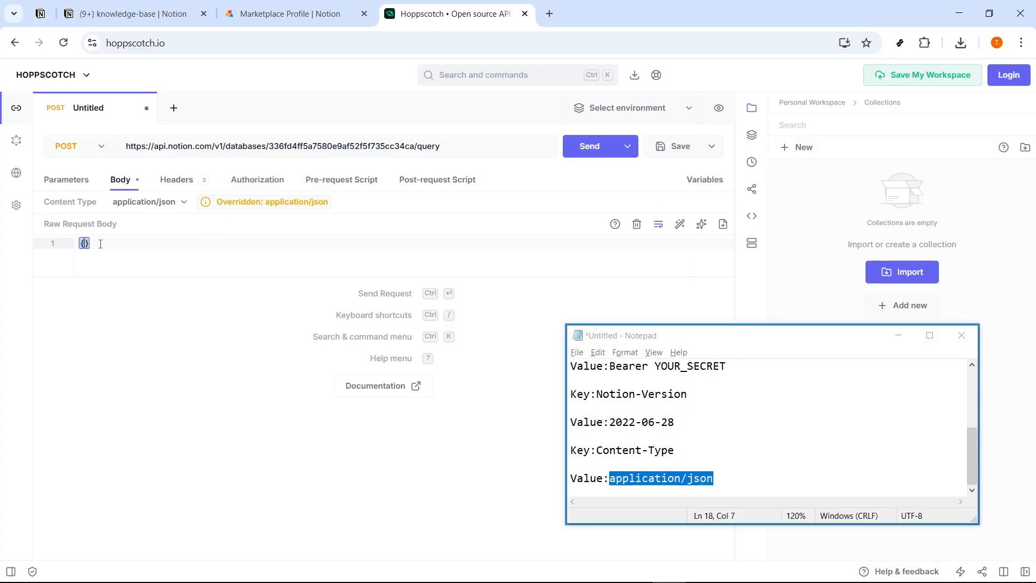
click(179, 208)
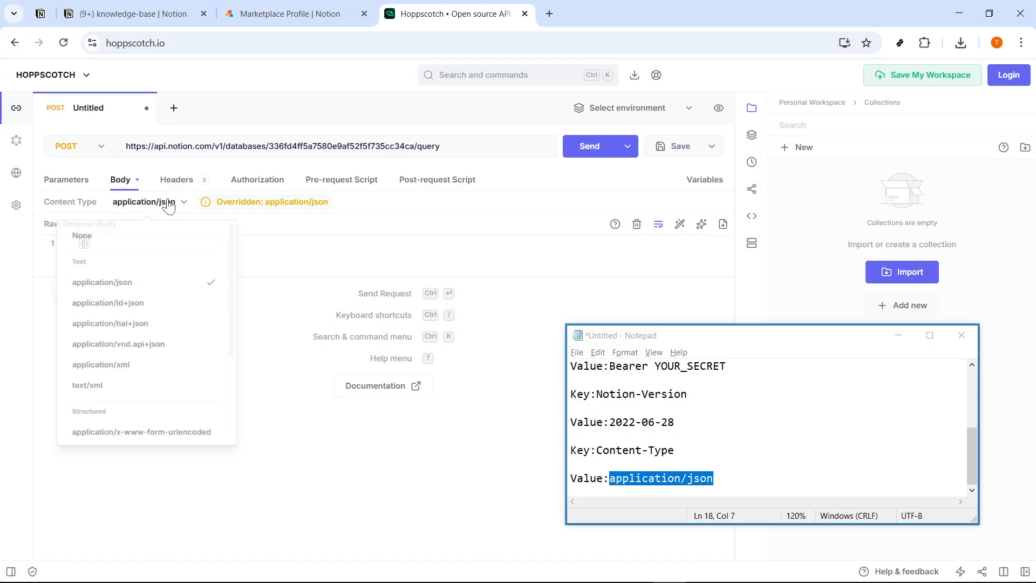
click(111, 292)
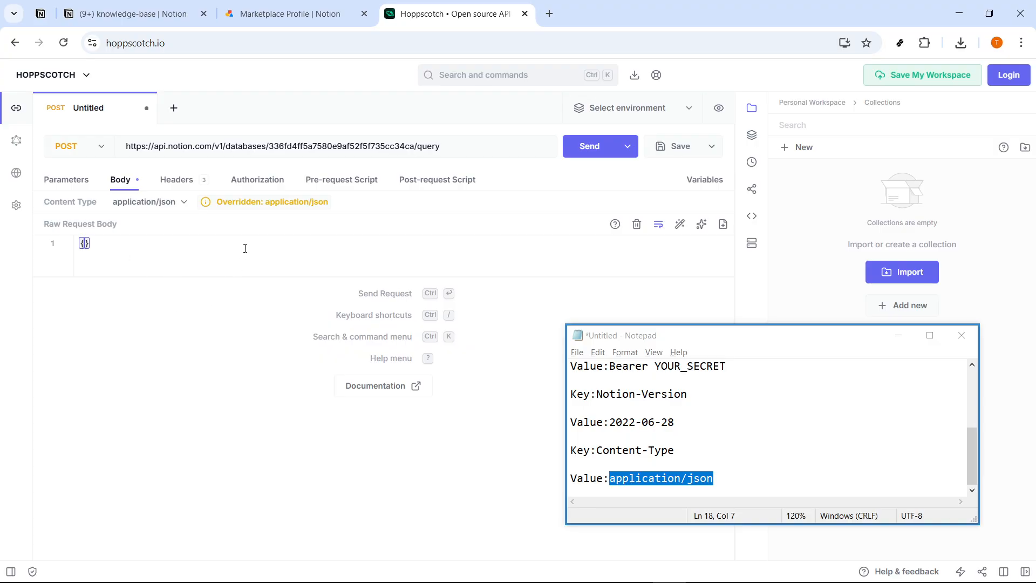
click(177, 179)
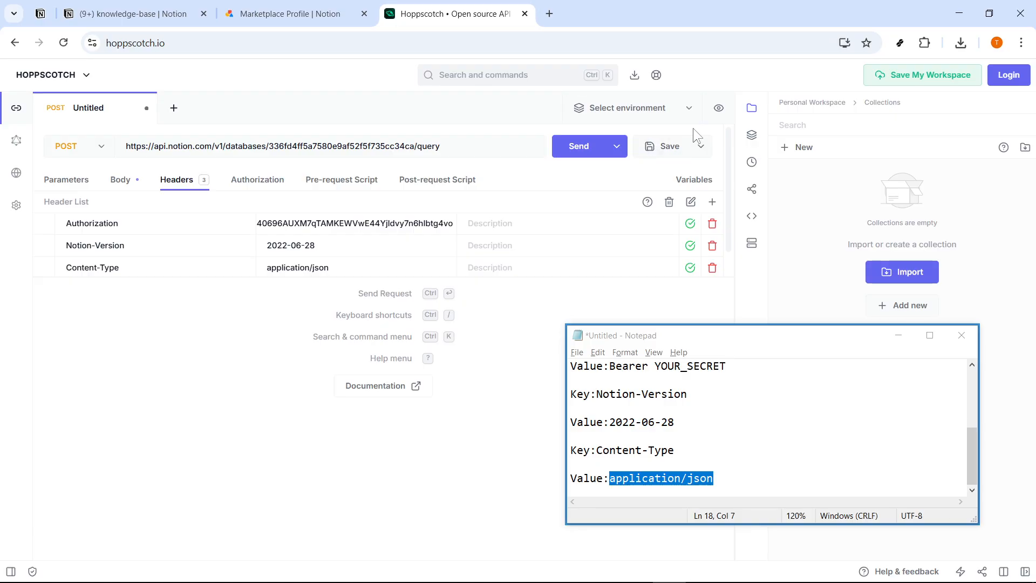
- Send the Notion database query and move Notepad aside to see the 200 OK response
click(601, 151)
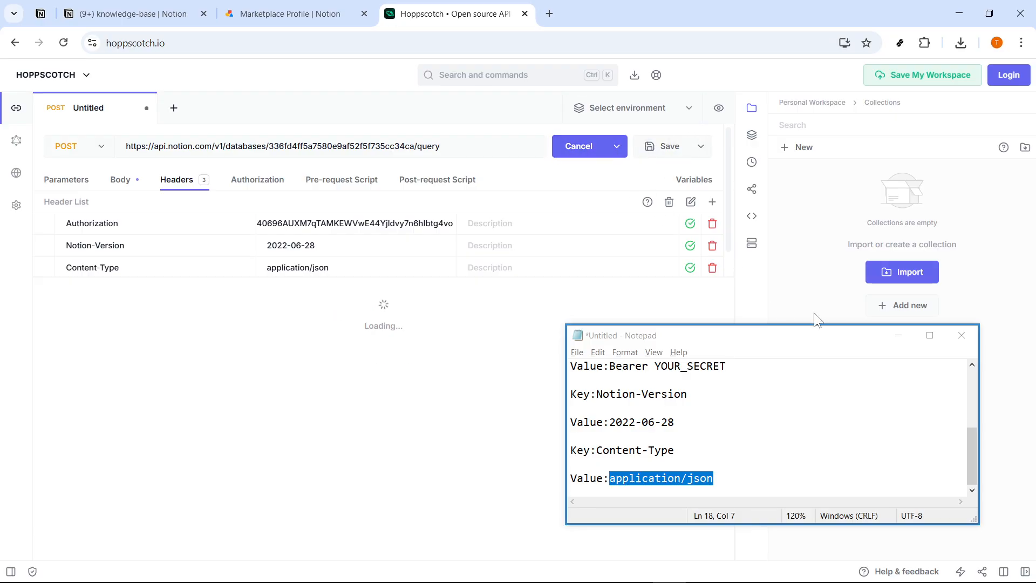
click(897, 340)
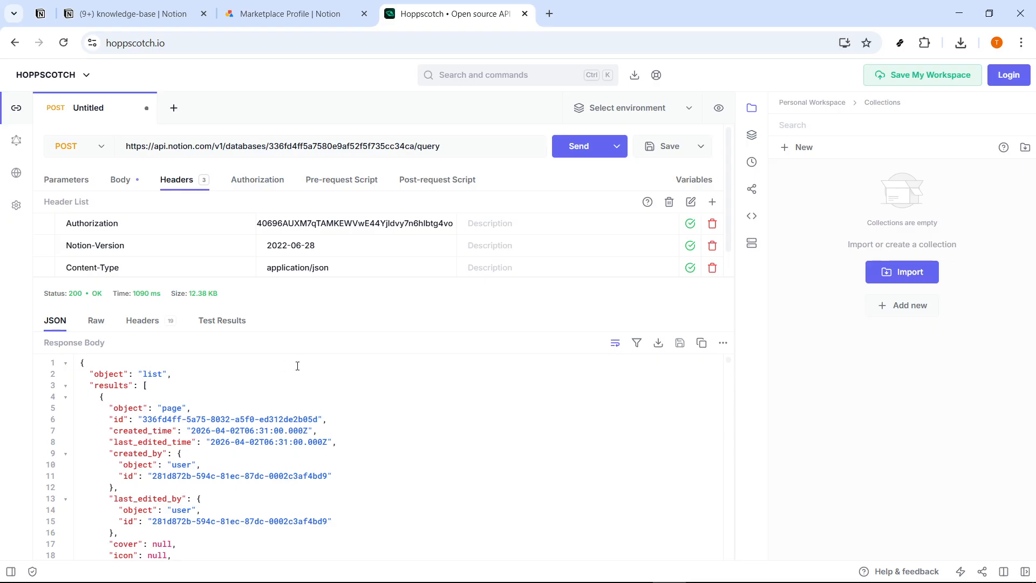
scroll(307, 372, down, 5)
scroll(299, 410, up, 5)
scroll(246, 429, down, 20)
scroll(292, 465, up, 20)
- Scroll through the 12.38 KB JSON list of knowledge-base pages and their properties
click(283, 396)
click(198, 375)
click(192, 364)
scroll(394, 421, down, 16)
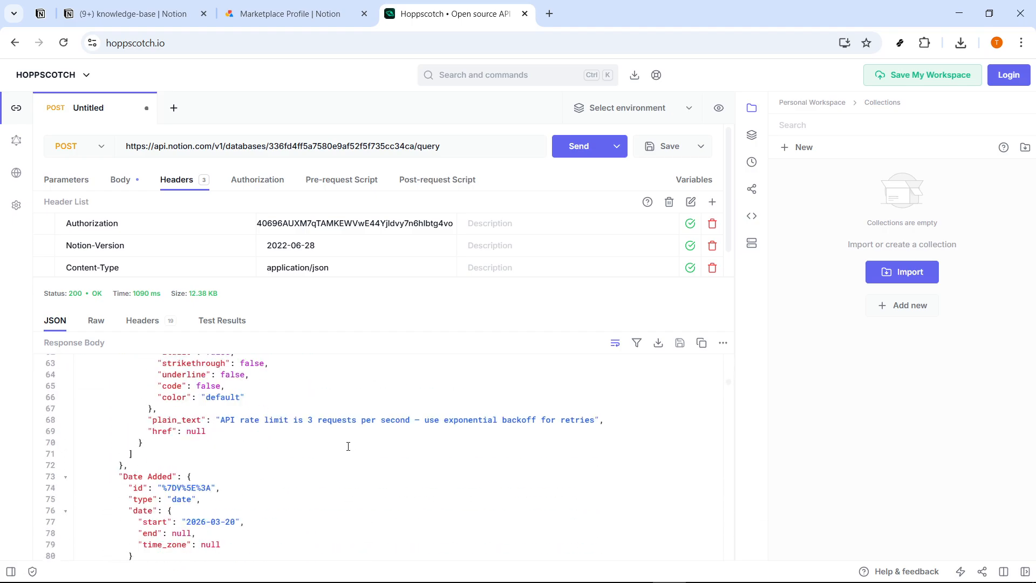
scroll(347, 447, down, 20)
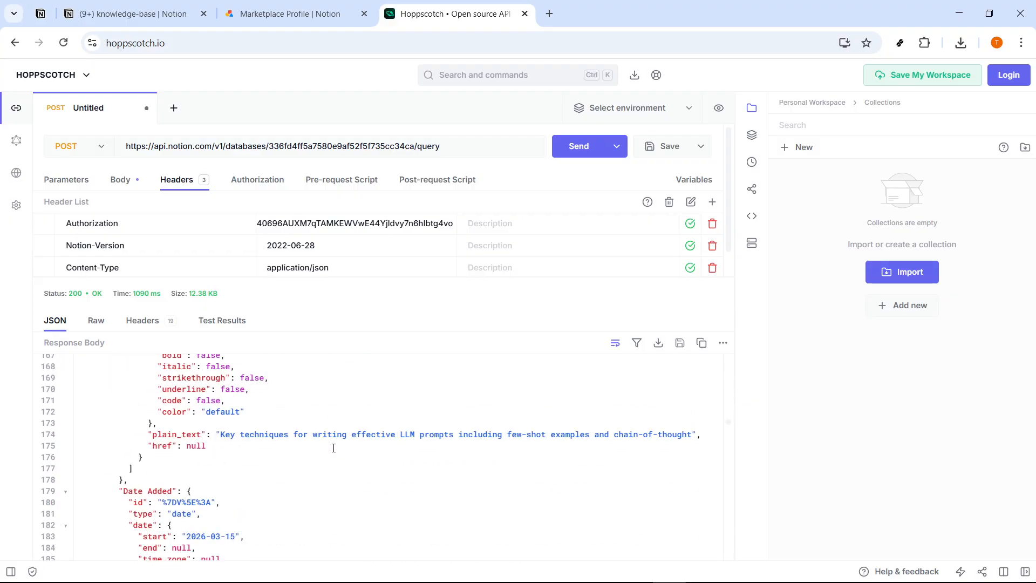
scroll(334, 450, down, 7)
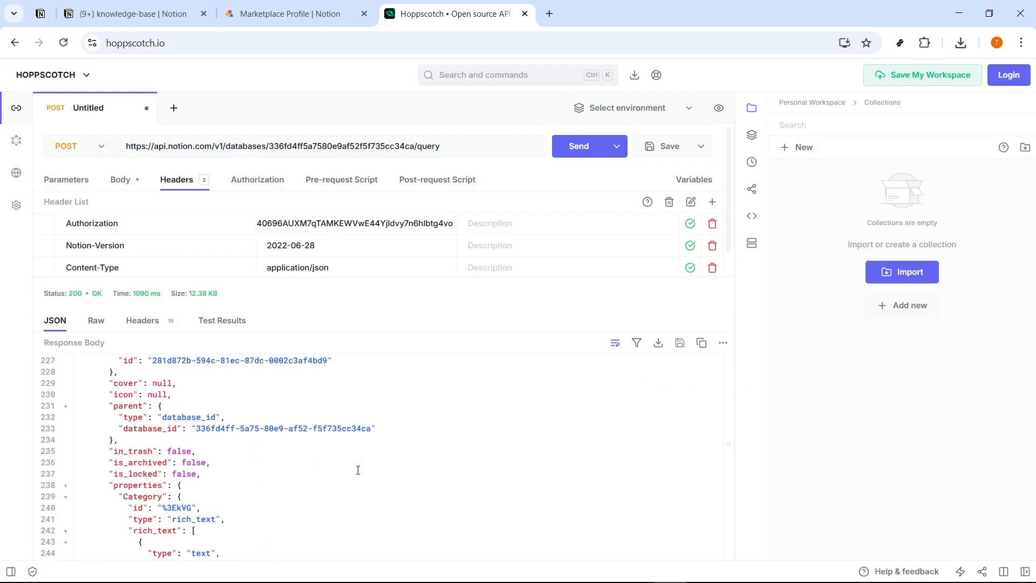
scroll(375, 469, down, 3)
click(374, 468)
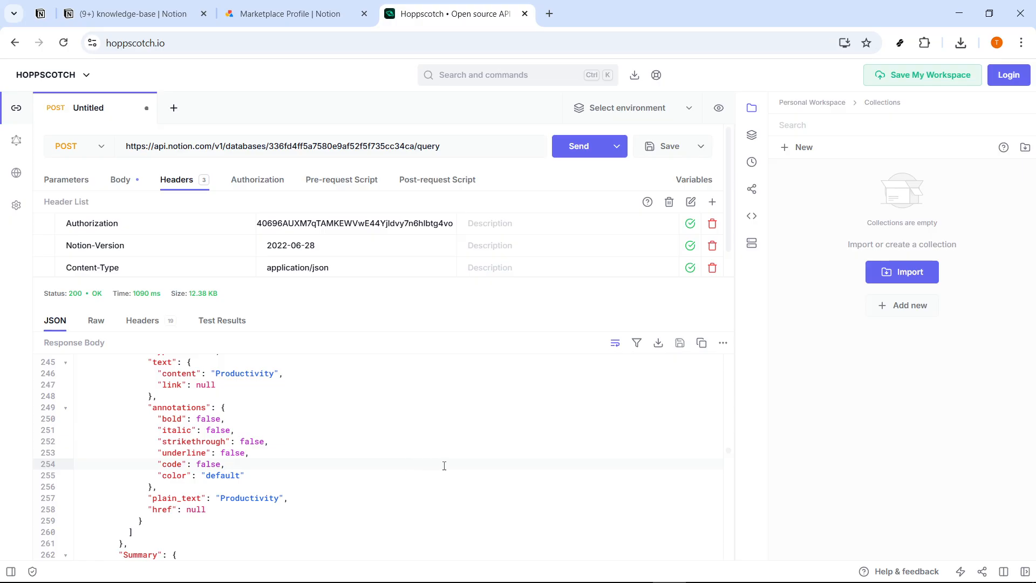
scroll(394, 443, down, 5)
scroll(393, 437, down, 15)
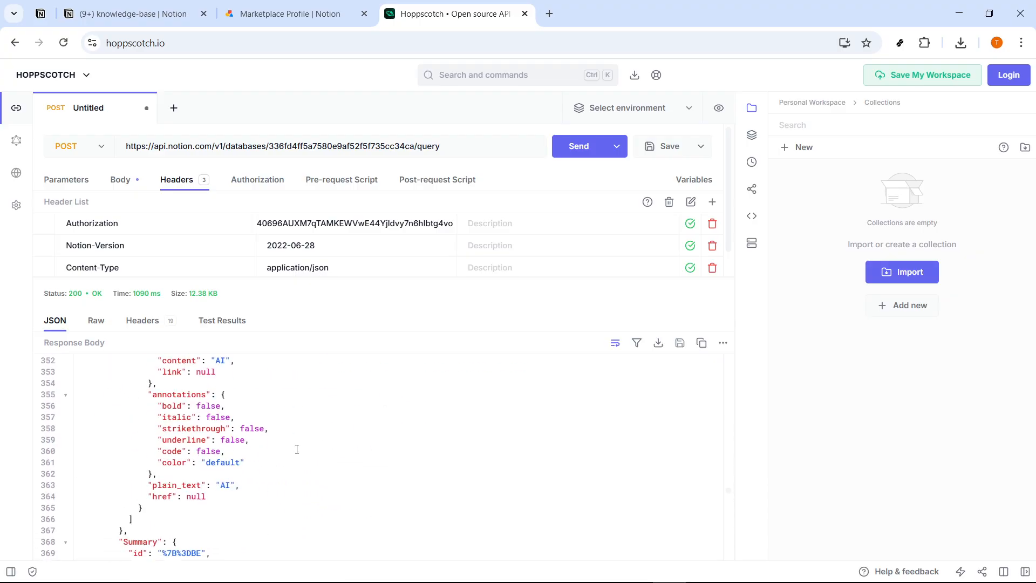
scroll(175, 428, down, 20)
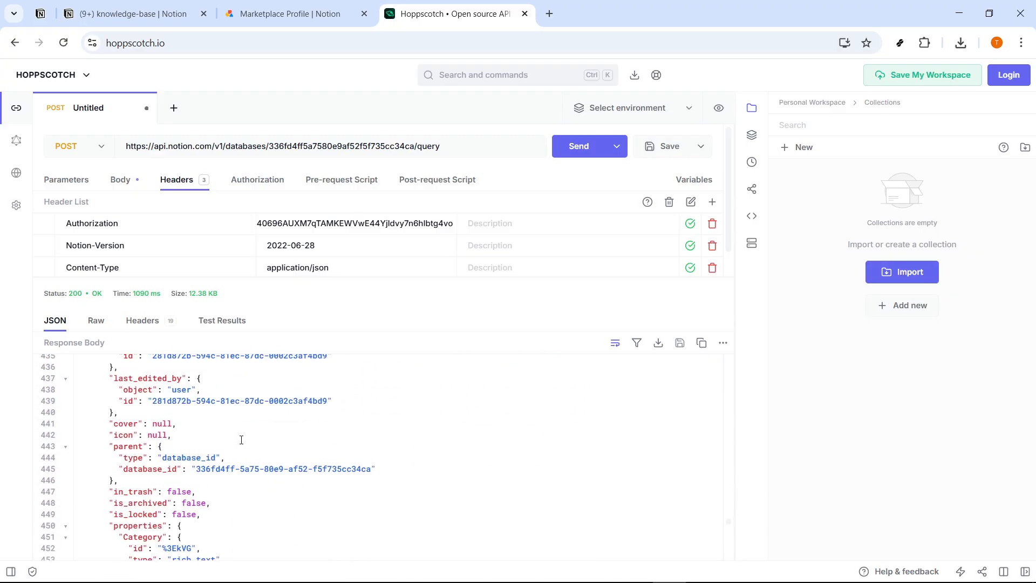
scroll(242, 439, down, 10)
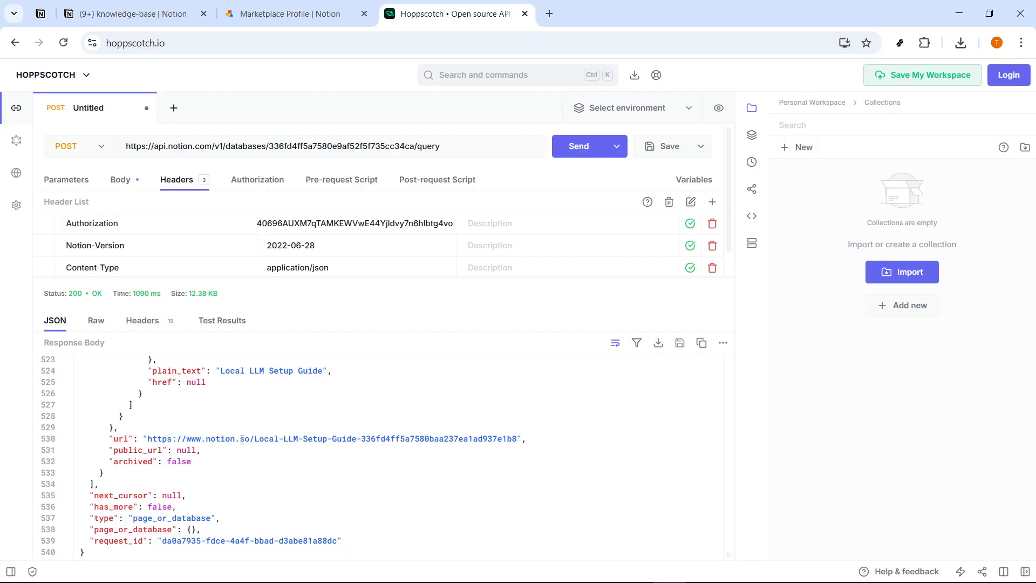
scroll(242, 440, up, 20)
scroll(297, 433, up, 19)
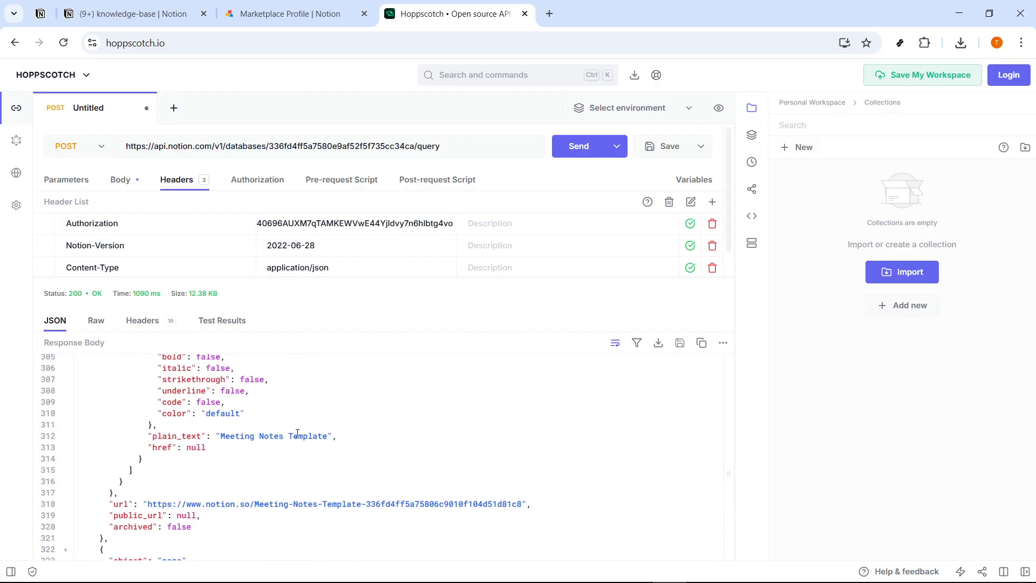
- Check the Raw response and the 19 response headers, then go back to the JSON view
click(96, 322)
click(143, 322)
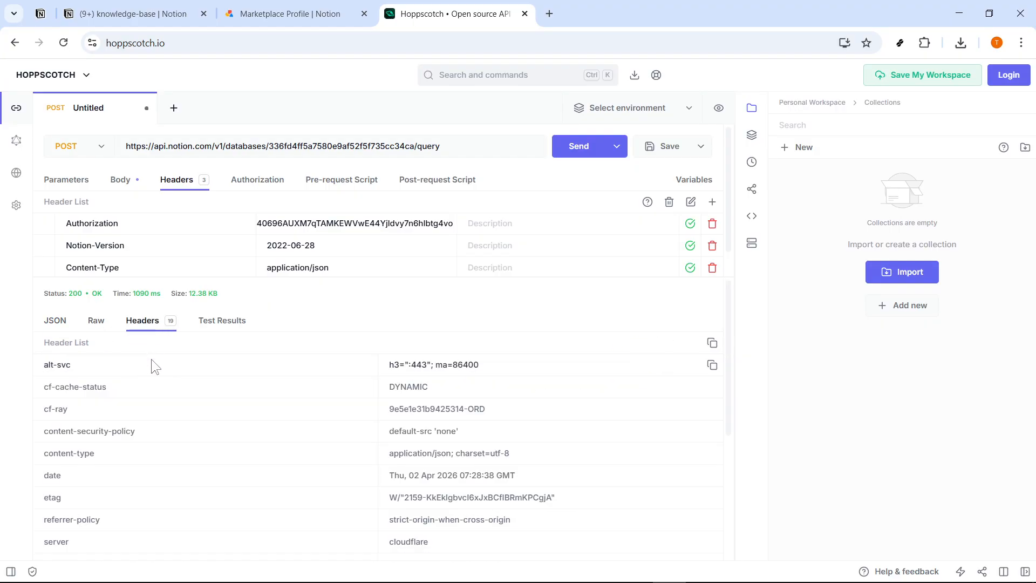
scroll(312, 421, down, 5)
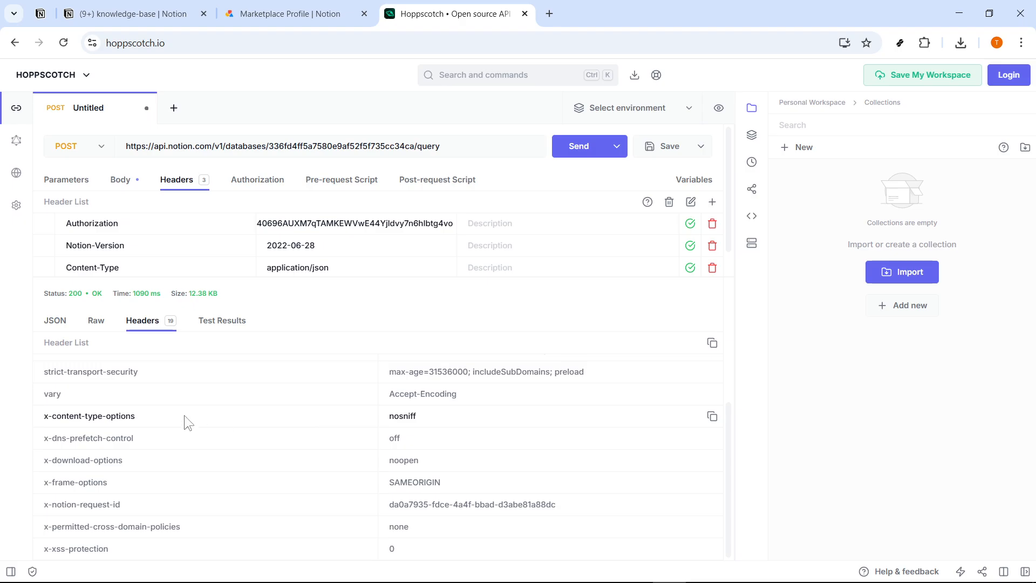
scroll(86, 366, up, 3)
click(55, 320)
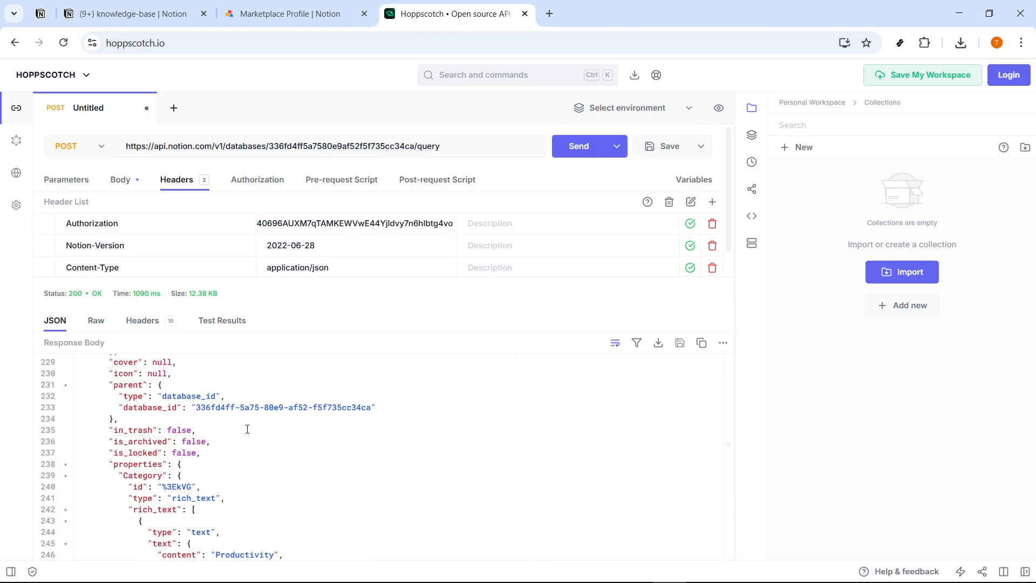
scroll(240, 435, up, 15)
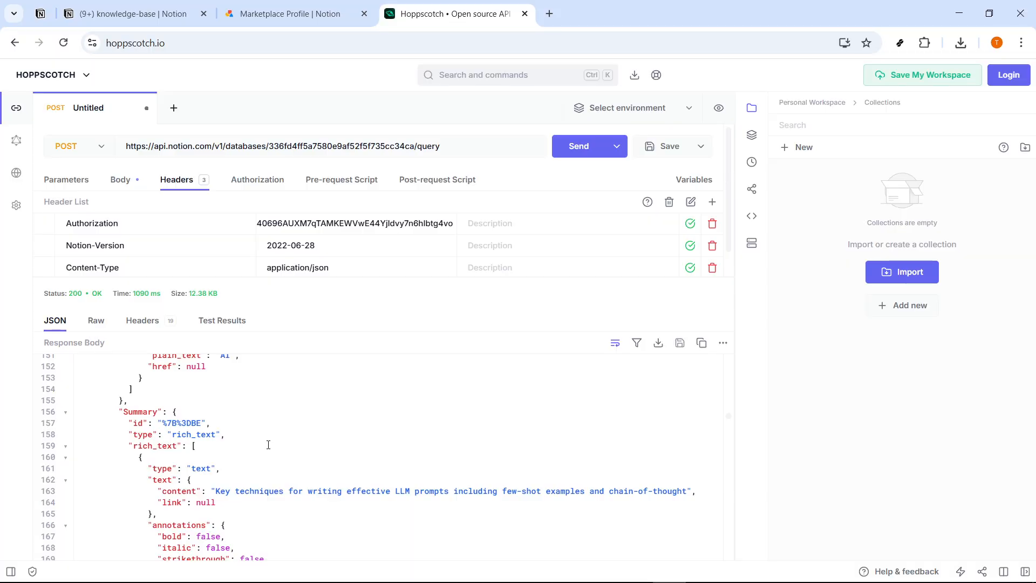
scroll(268, 444, up, 6)
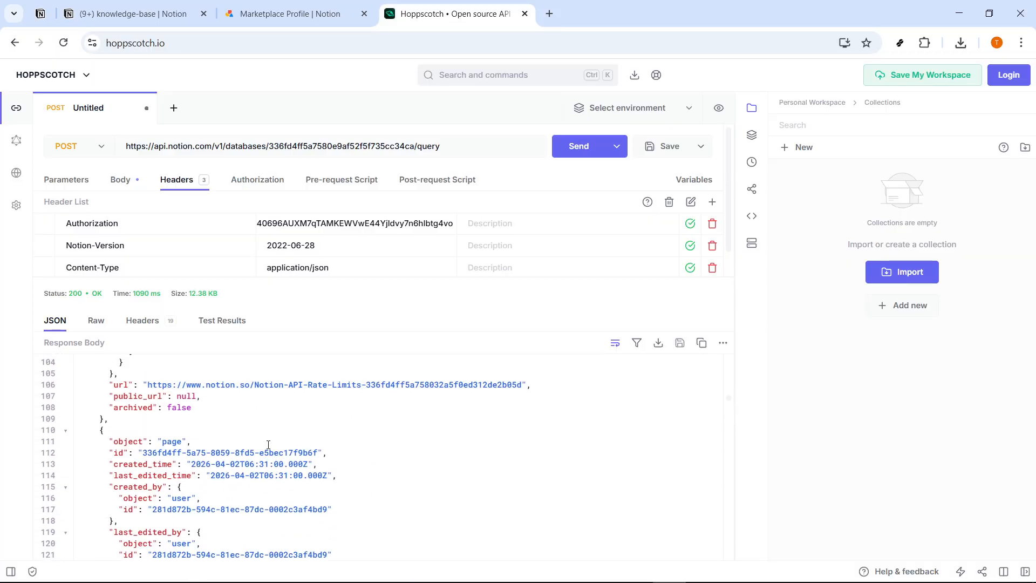
scroll(268, 444, up, 16)
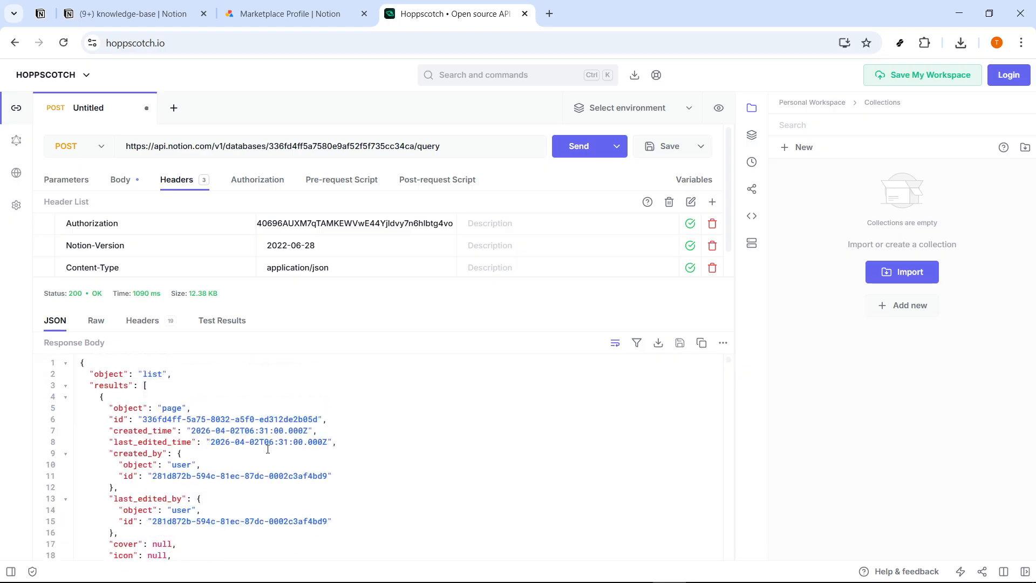
scroll(239, 448, down, 4)
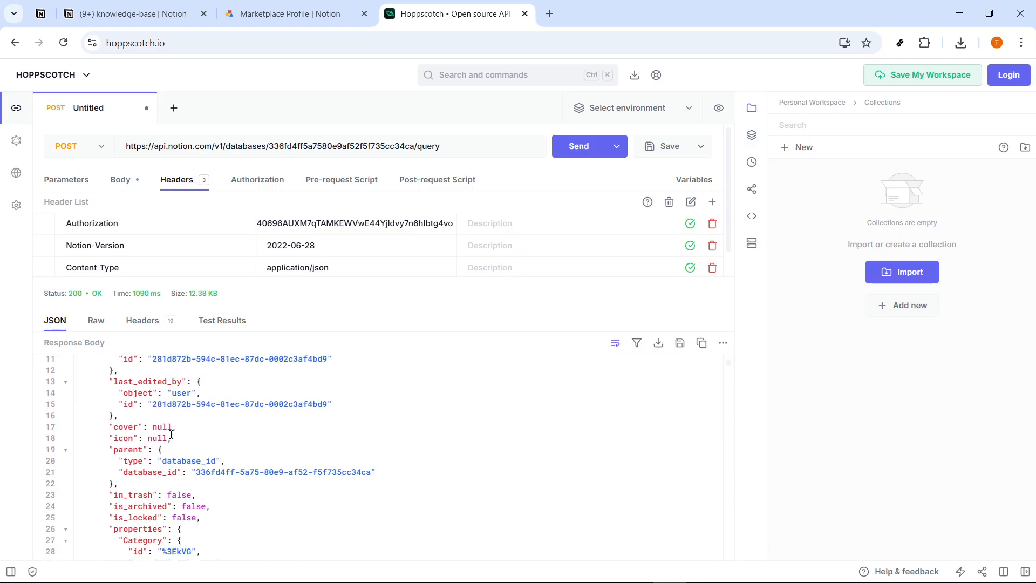
scroll(207, 446, up, 1)
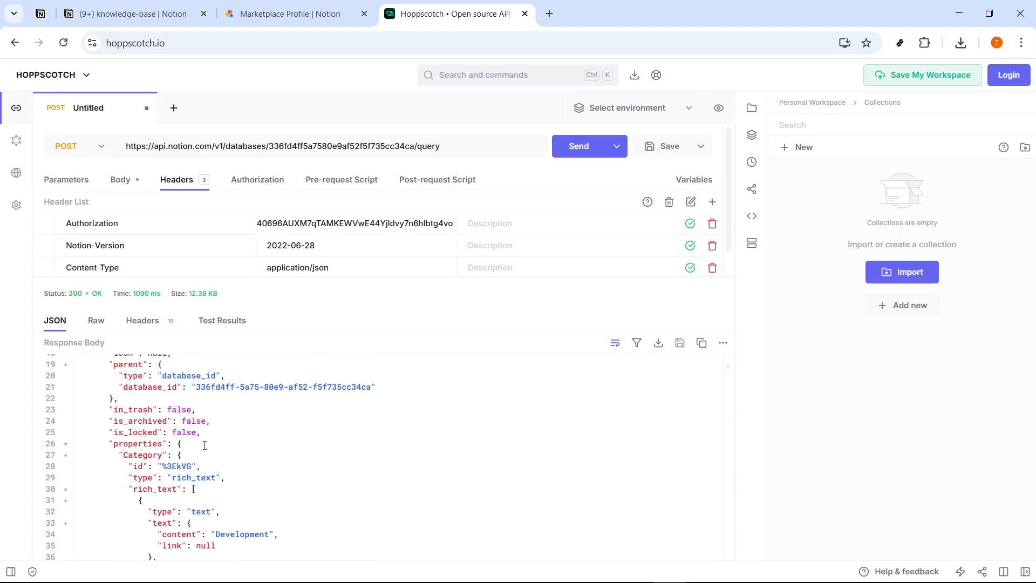
drag(220, 376, 155, 377)
click(225, 410)
scroll(231, 423, down, 1)
scroll(231, 423, down, 2)
scroll(243, 442, up, 1)
scroll(258, 469, down, 1)
drag(277, 457, 220, 456)
scroll(243, 460, down, 3)
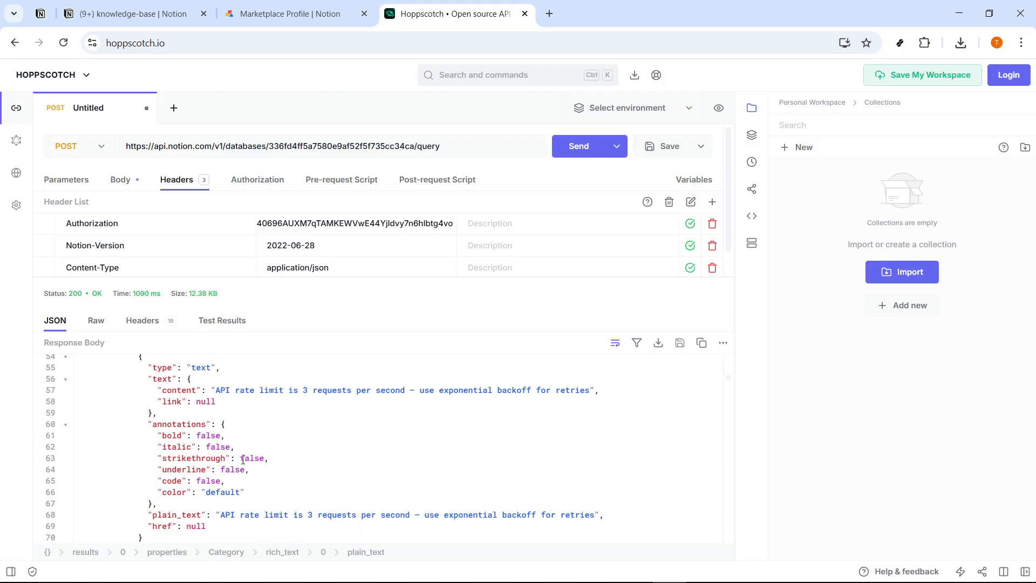
drag(218, 391, 302, 405)
click(308, 416)
scroll(300, 422, down, 1)
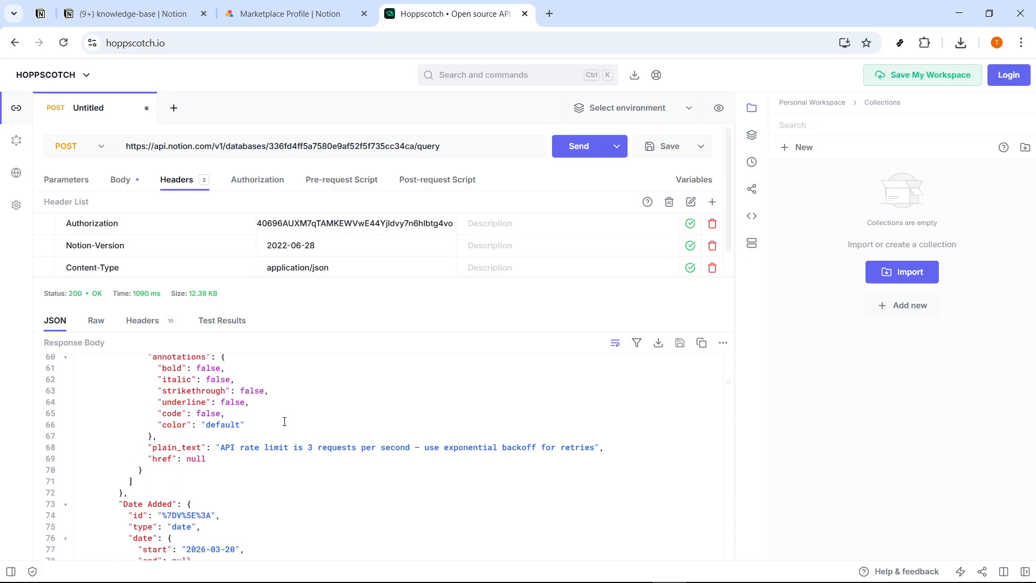
click(178, 14)
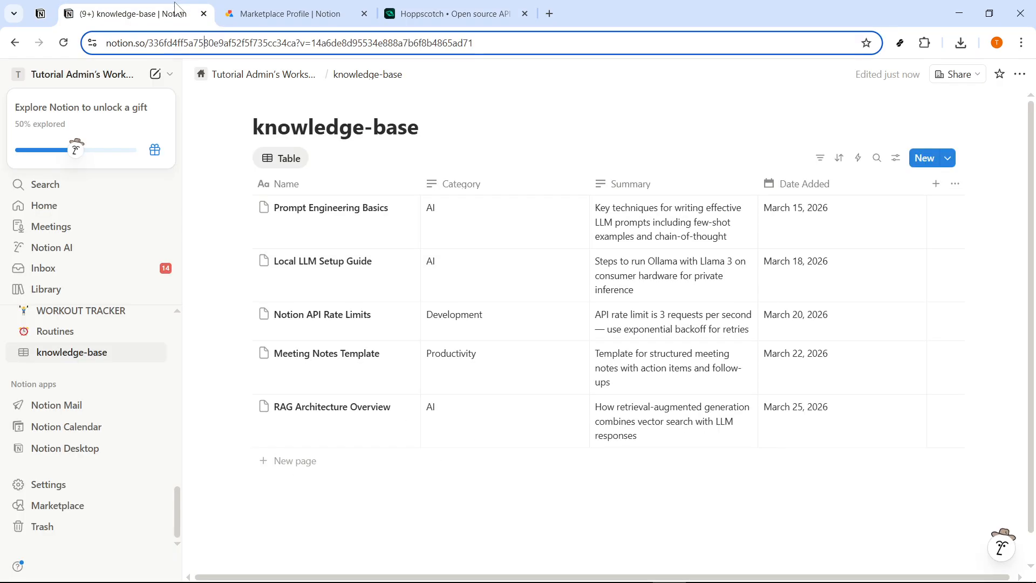
click(435, 15)
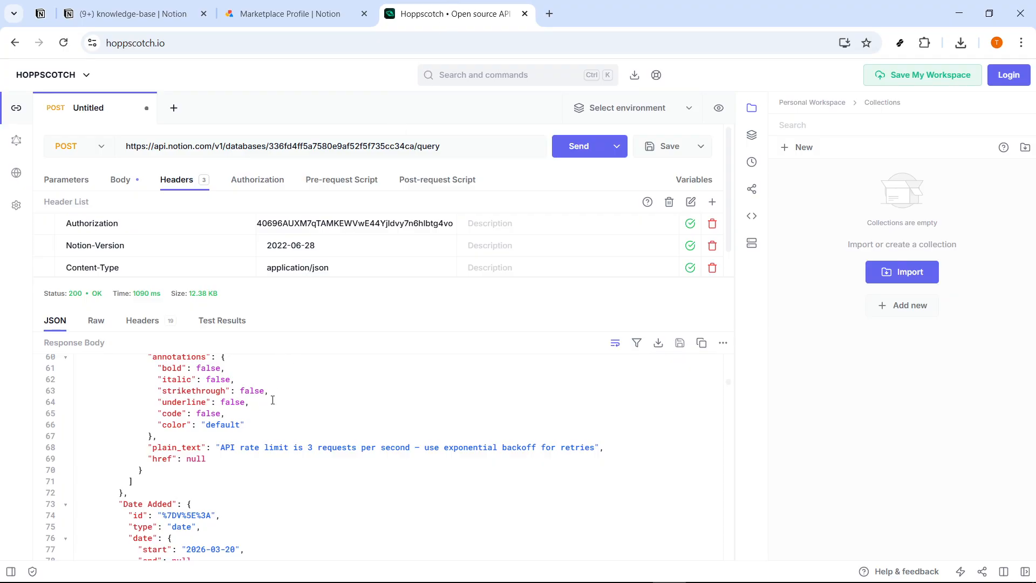
- Scroll the JSON response and select the user id value on line 121
scroll(273, 400, down, 5)
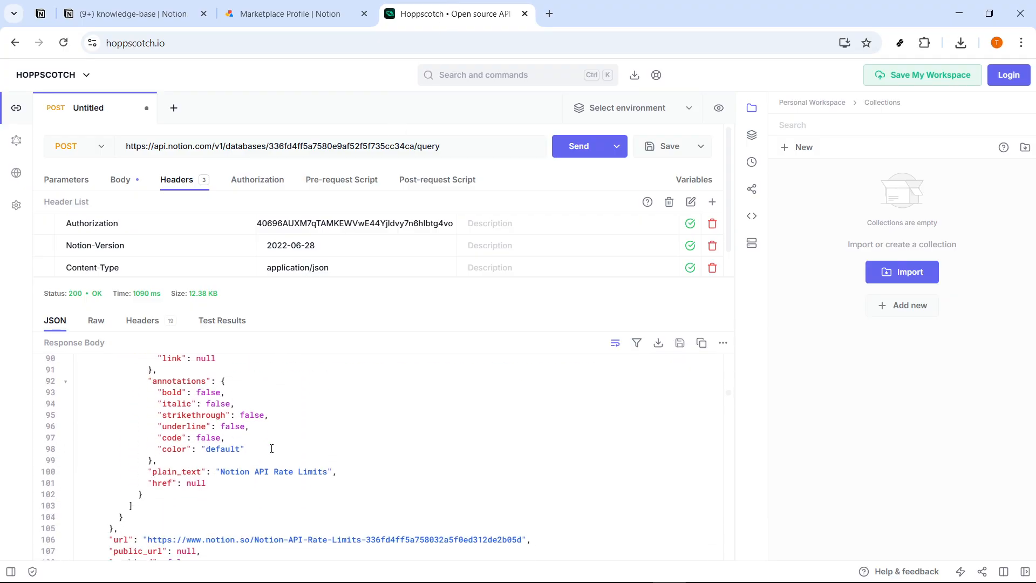
scroll(271, 448, down, 2)
scroll(288, 458, down, 2)
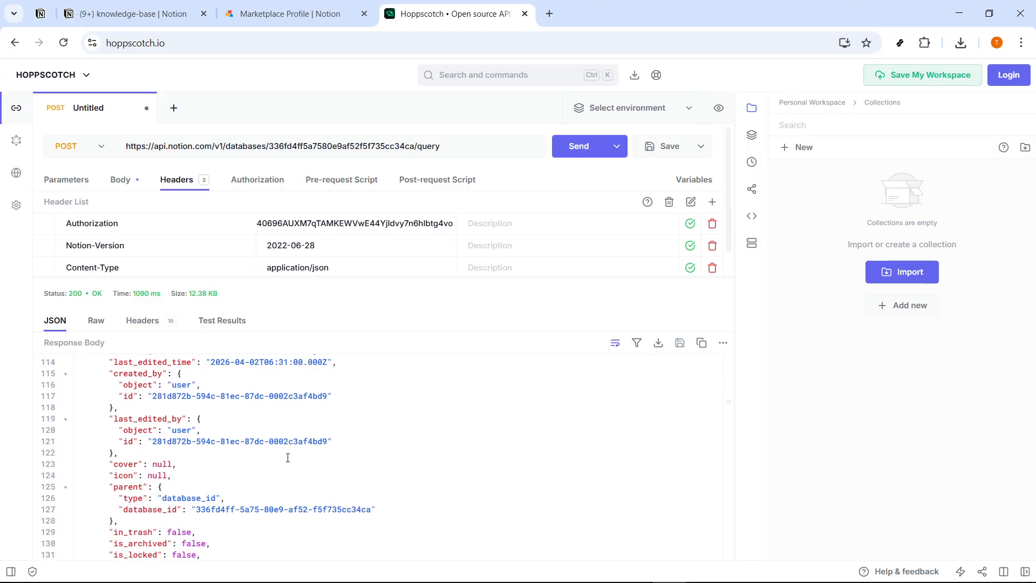
drag(358, 441, 151, 441)
click(285, 445)
scroll(284, 445, down, 3)
scroll(285, 445, down, 6)
scroll(285, 445, up, 2)
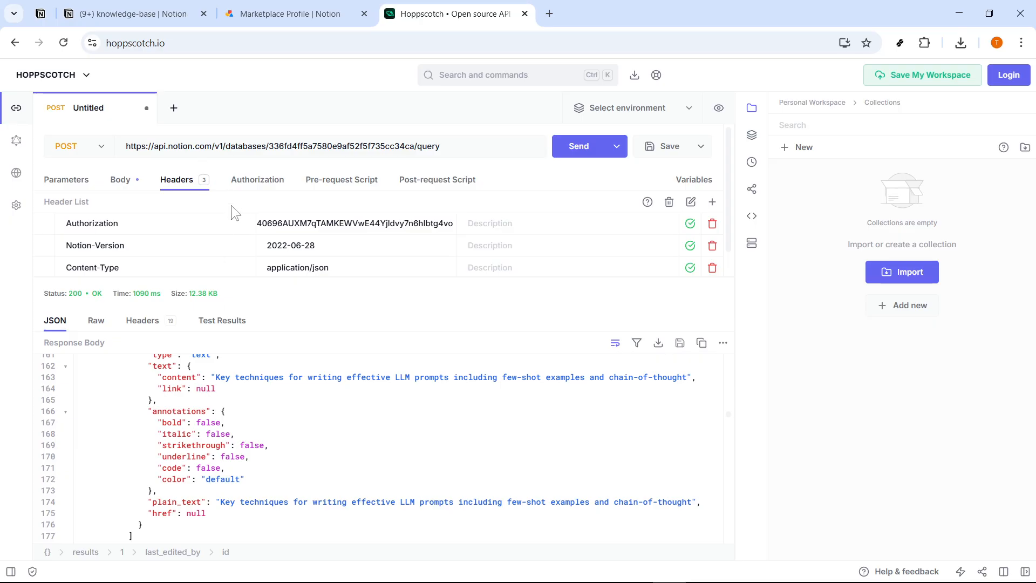
- Select the full request URL to review it, then dismiss the URL suggestions
drag(445, 147, 274, 134)
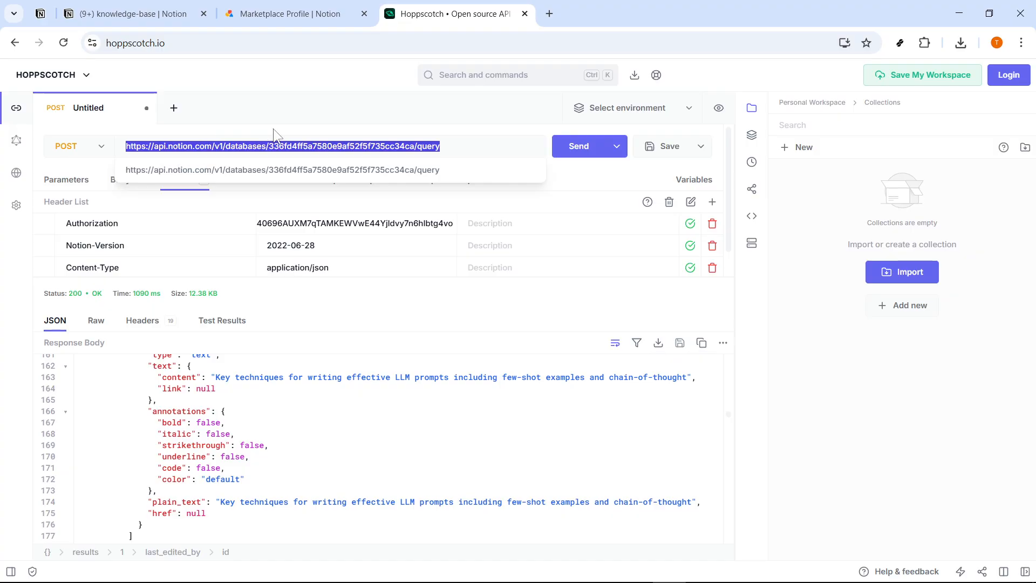
click(443, 150)
click(896, 479)
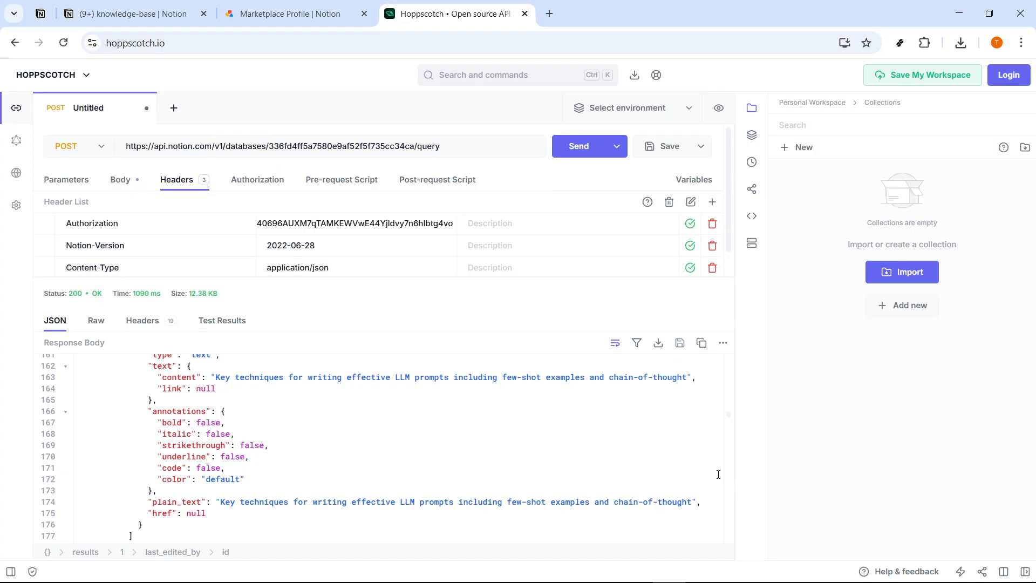
- Glance at the Notepad notes, minimize them, and return to the Notion knowledge-base table
click(702, 575)
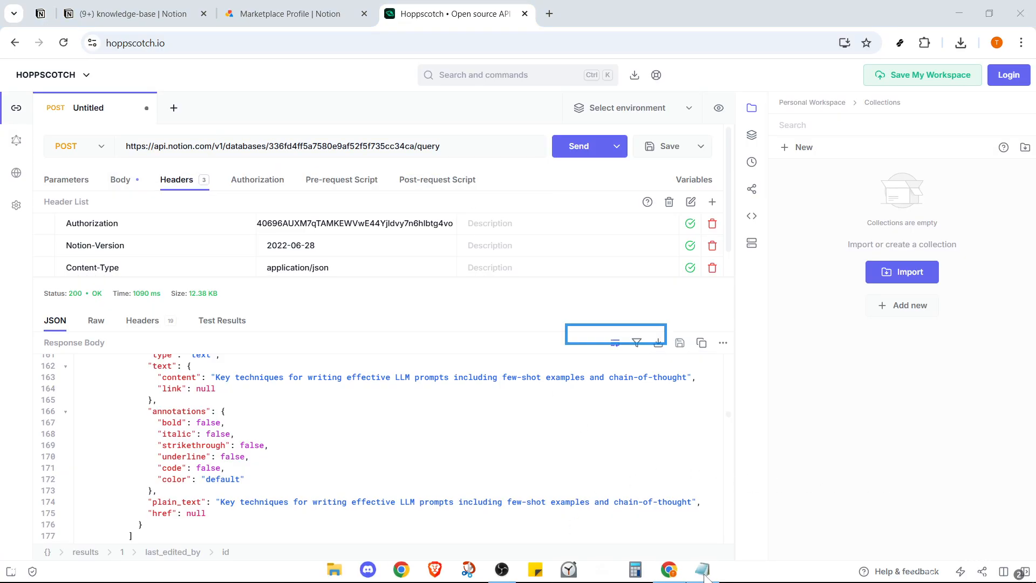
click(770, 432)
scroll(748, 455, up, 3)
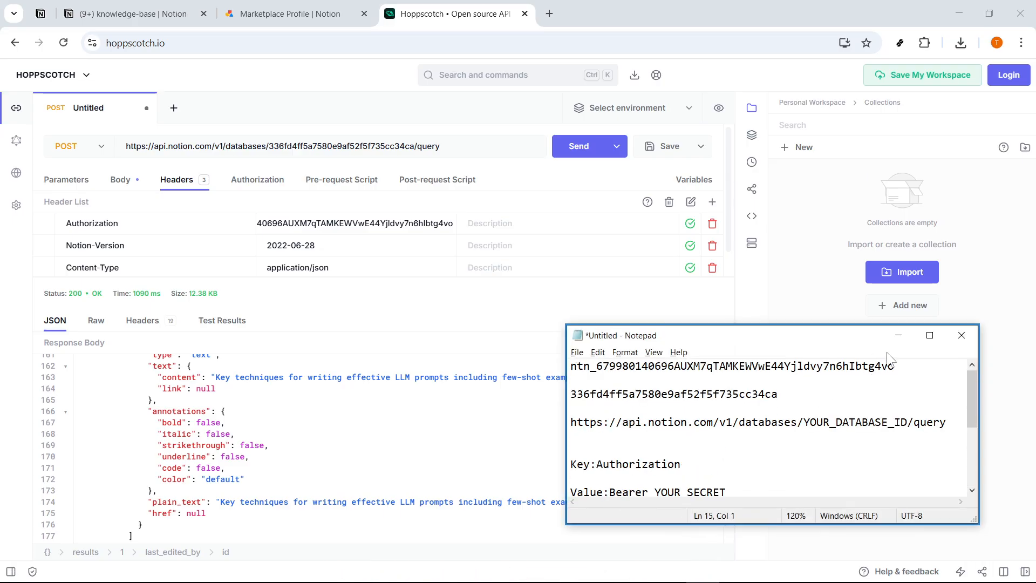
click(897, 336)
click(154, 20)
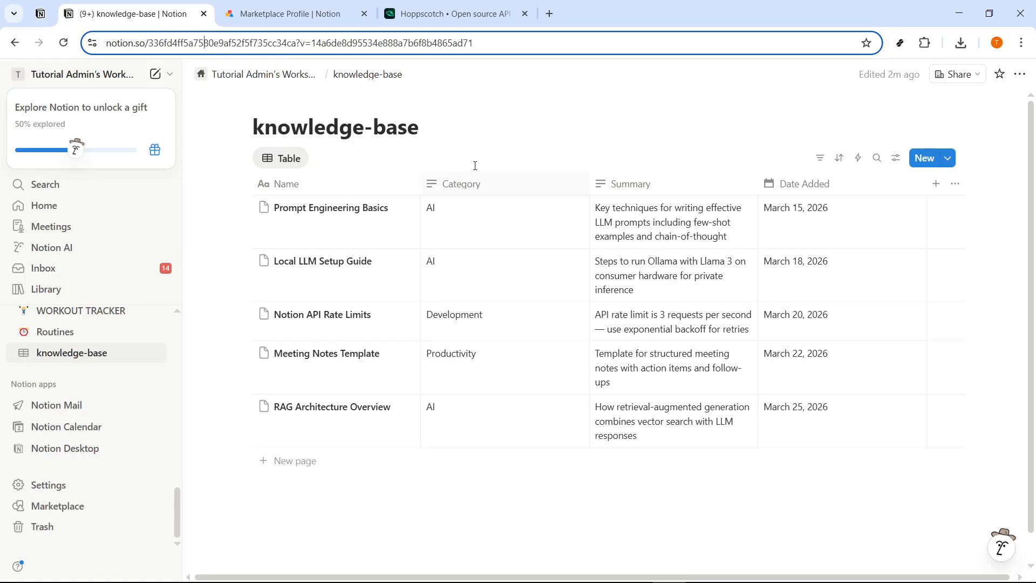
- Select the database ID in the page address and the integration's internal integration secret
click(537, 124)
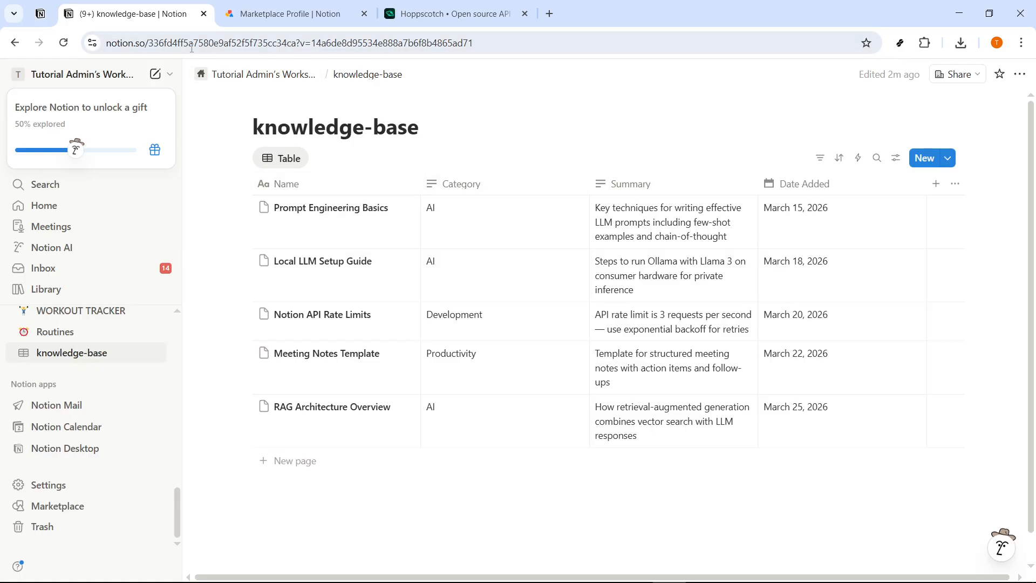
drag(153, 43, 296, 43)
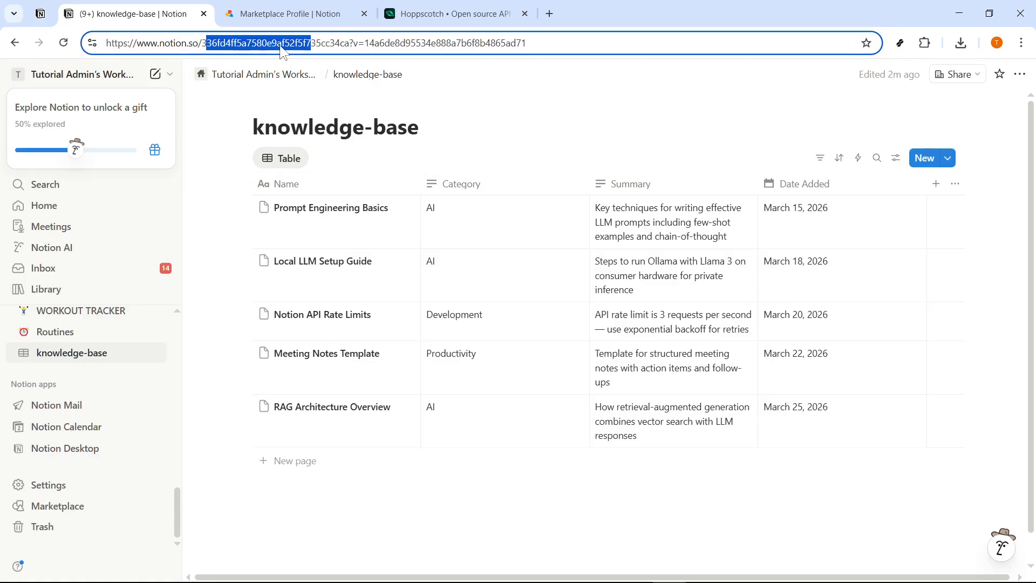
click(300, 16)
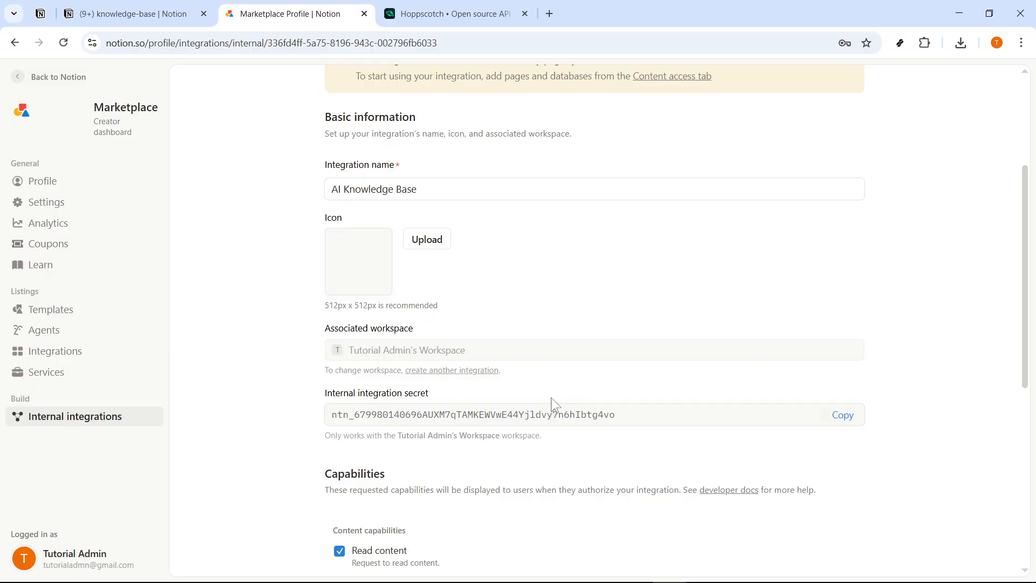
drag(618, 416, 280, 396)
click(246, 362)
click(166, 16)
- Compare Hoppscotch's Authorization header value with the integration token saved in Notepad, then minimize Notepad
click(448, 11)
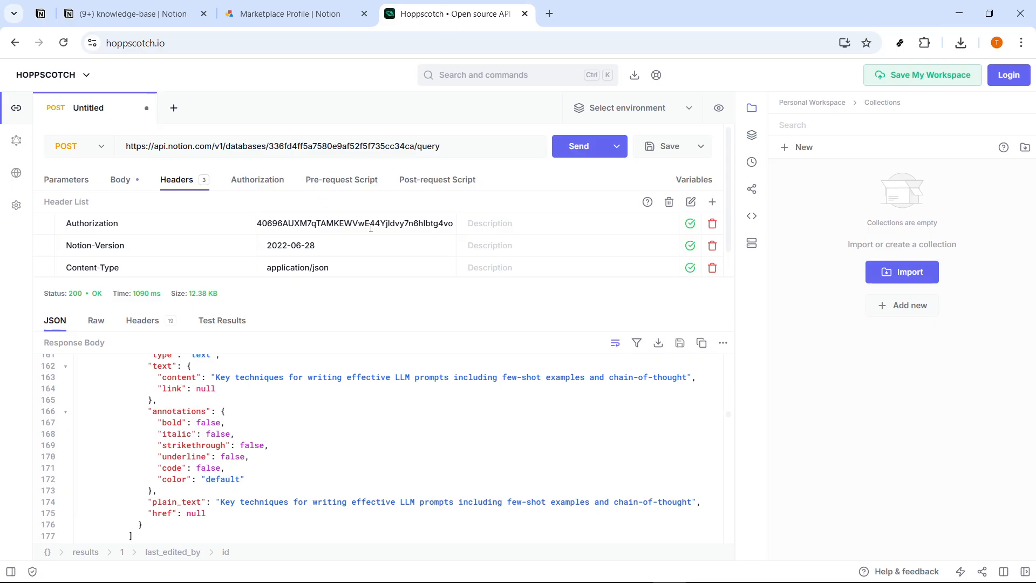
drag(268, 222, 527, 227)
click(311, 226)
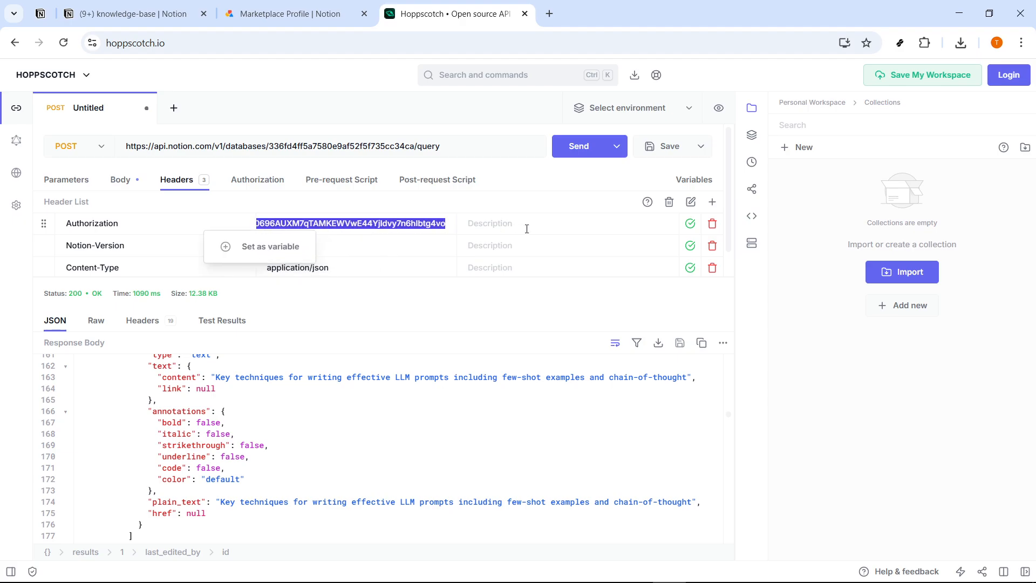
key(alt+Tab)
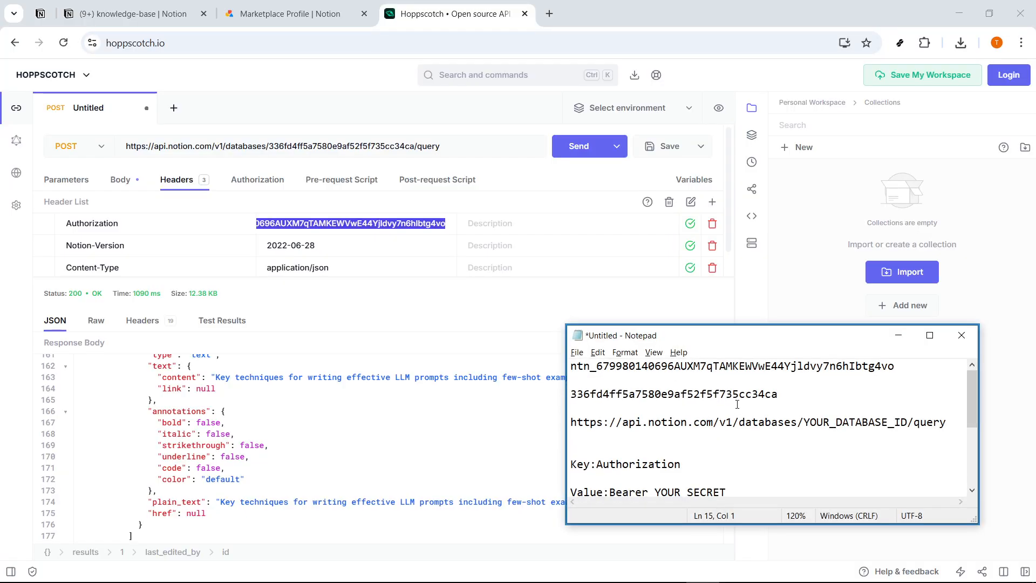
drag(895, 366, 566, 368)
click(504, 422)
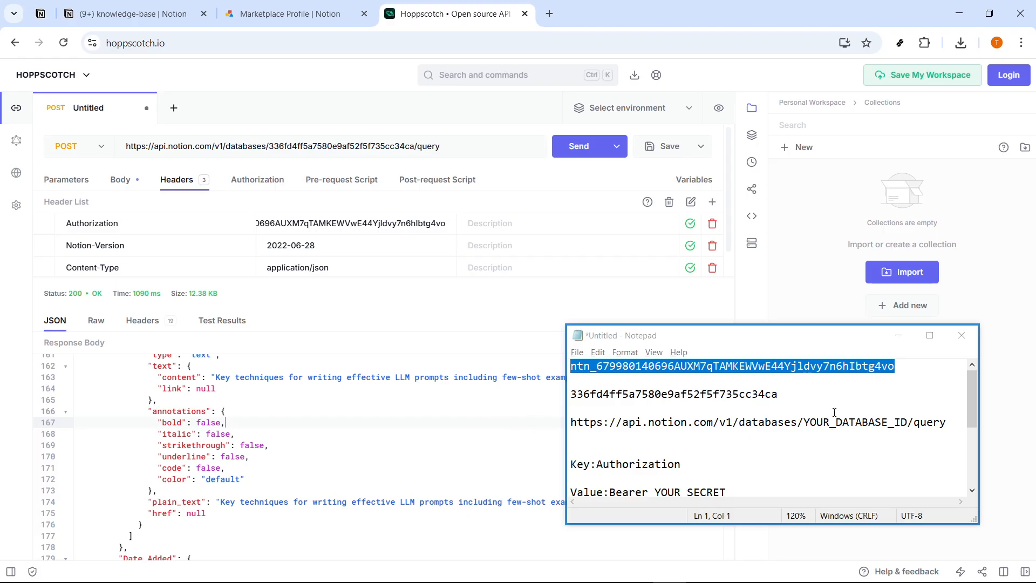
click(900, 337)
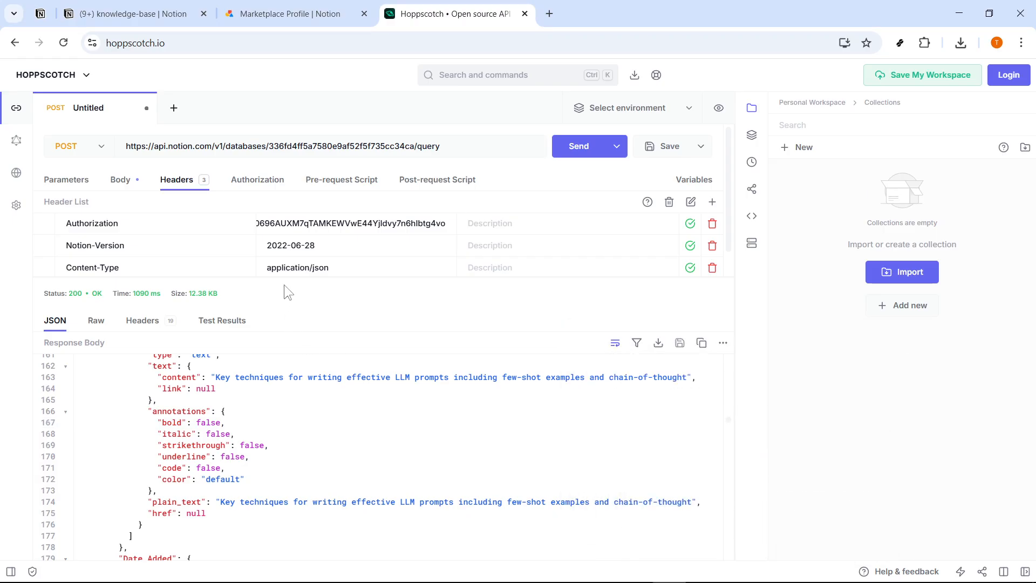
scroll(343, 429, down, 7)
scroll(344, 432, up, 6)
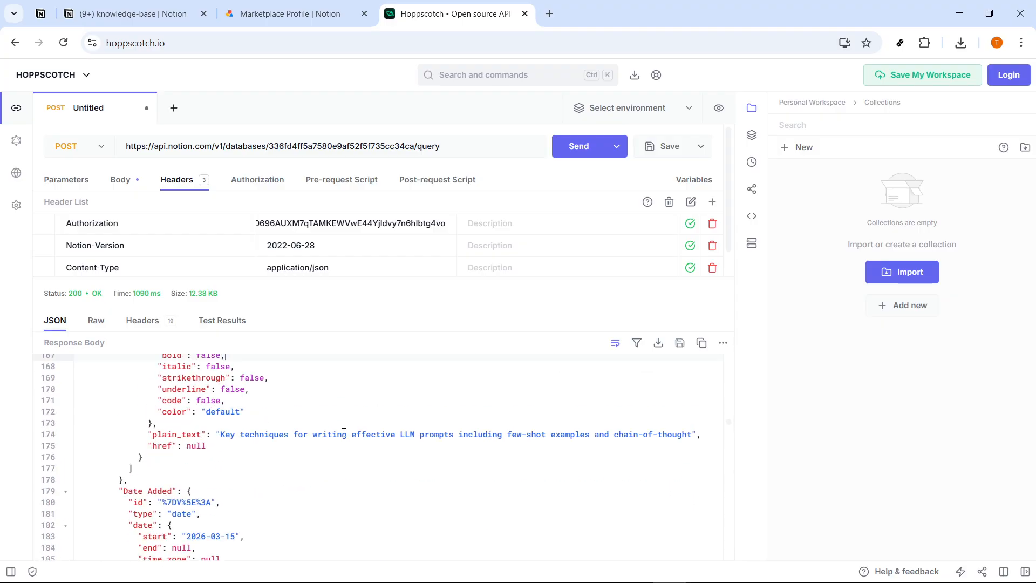
click(393, 430)
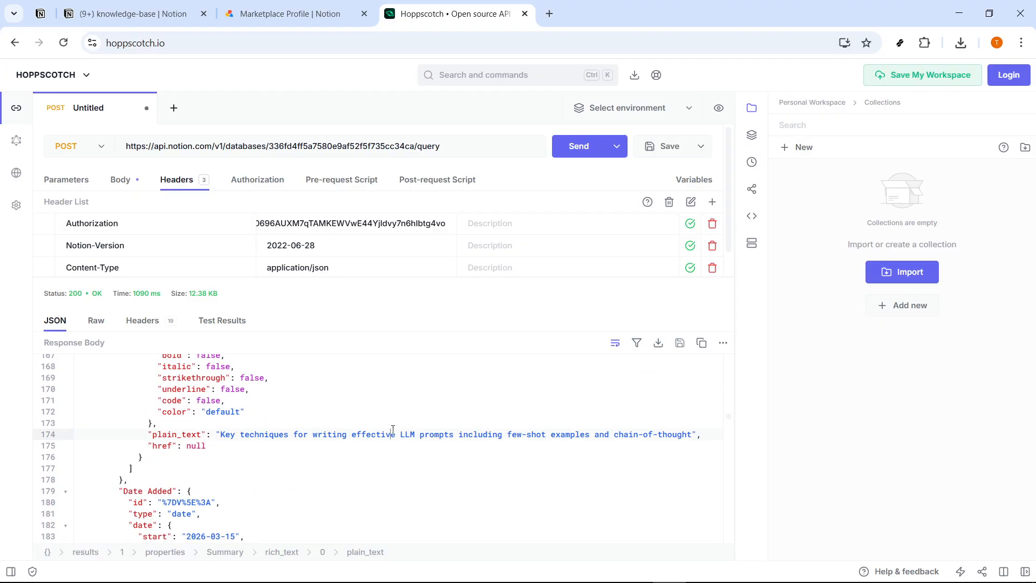